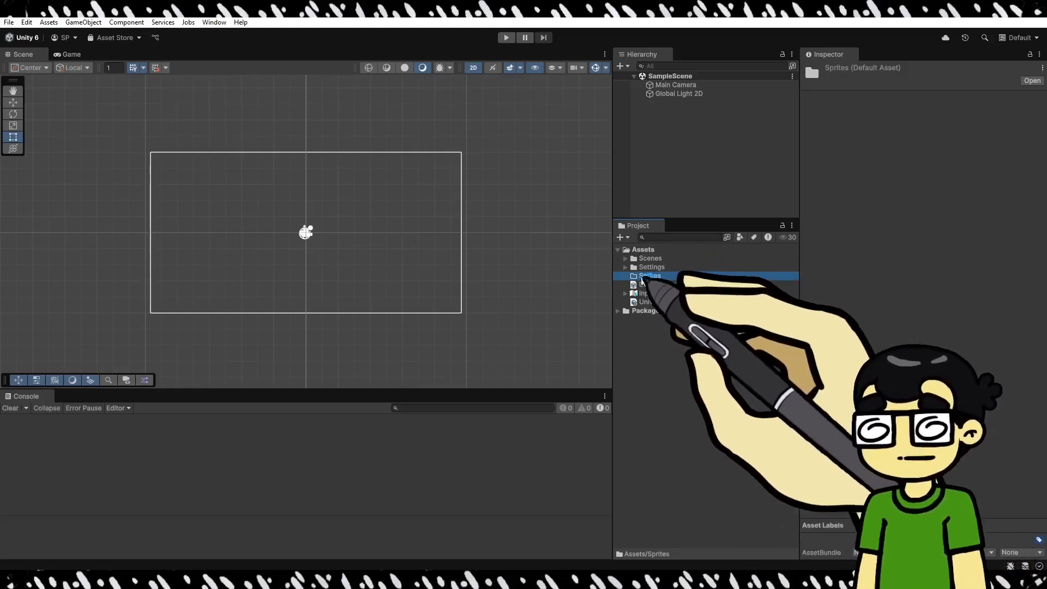
# Create a 2D Capsule sprite in the Sprites folder, keeping its default name.
pyautogui.click(656, 268)
pyautogui.click(652, 276)
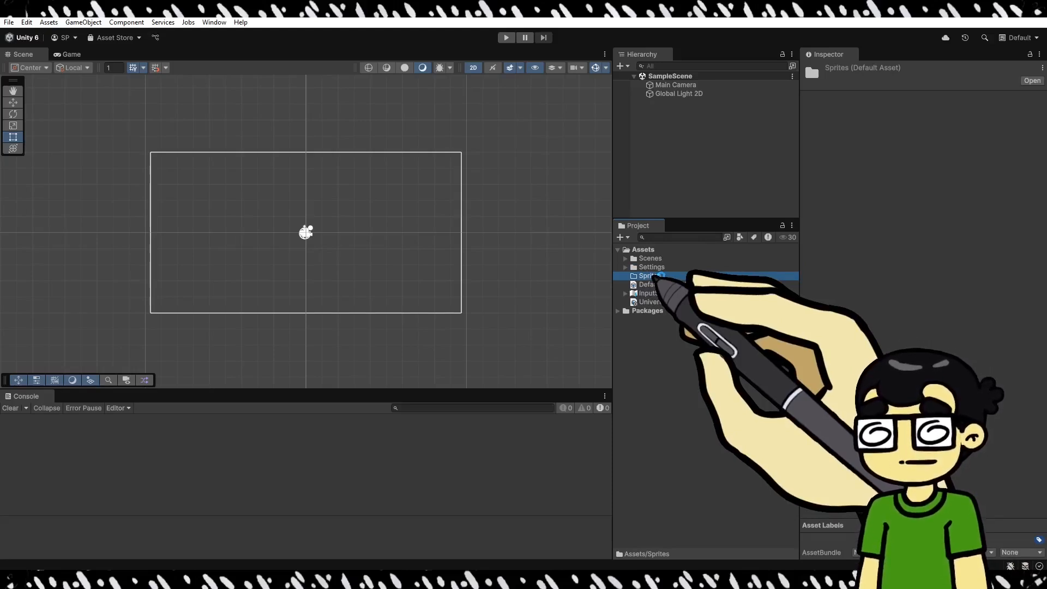
pyautogui.rightClick(657, 274)
pyautogui.moveTo(758, 273)
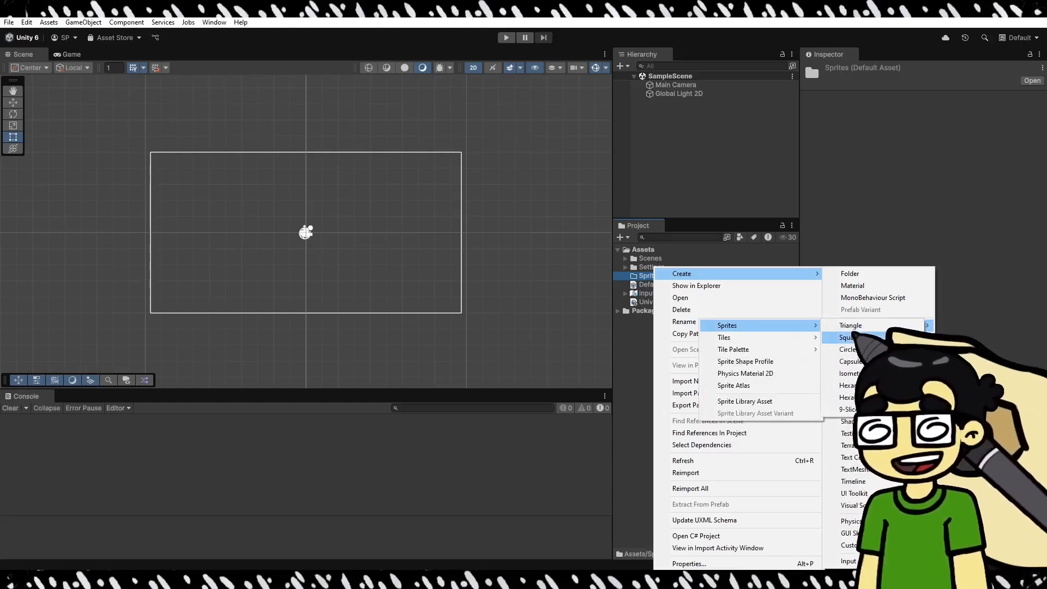
pyautogui.click(850, 362)
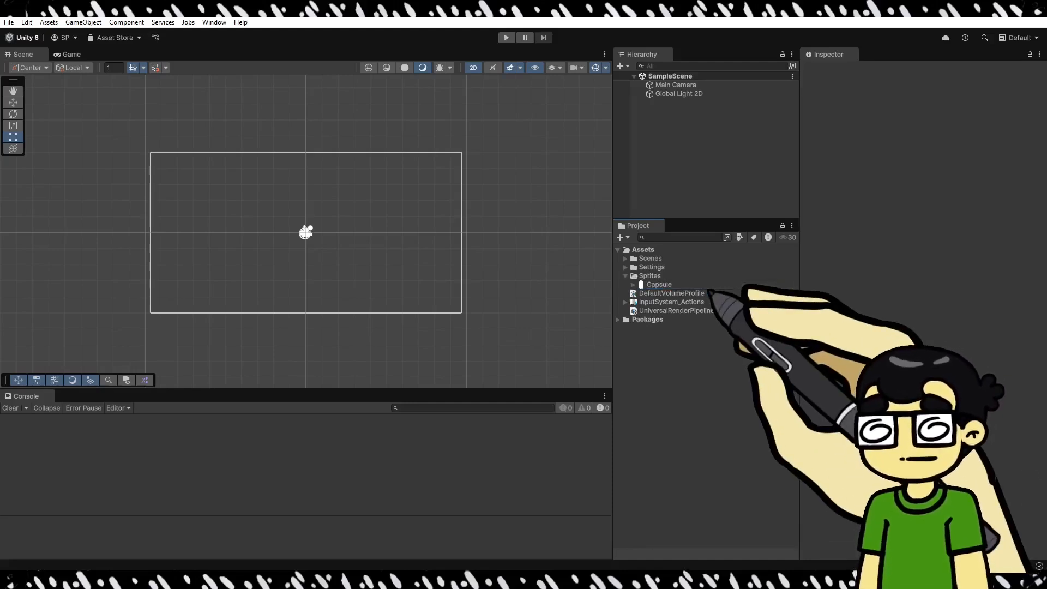
pyautogui.press('Return')
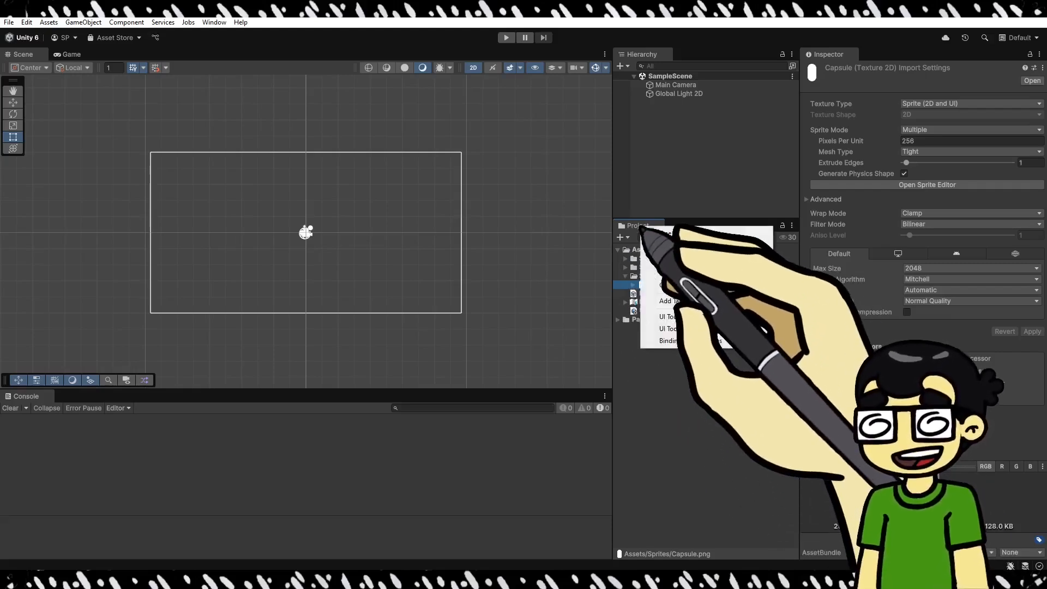
# Switch the Project window to the two-column layout, widen it, and select the Capsule sprite.
pyautogui.click(688, 245)
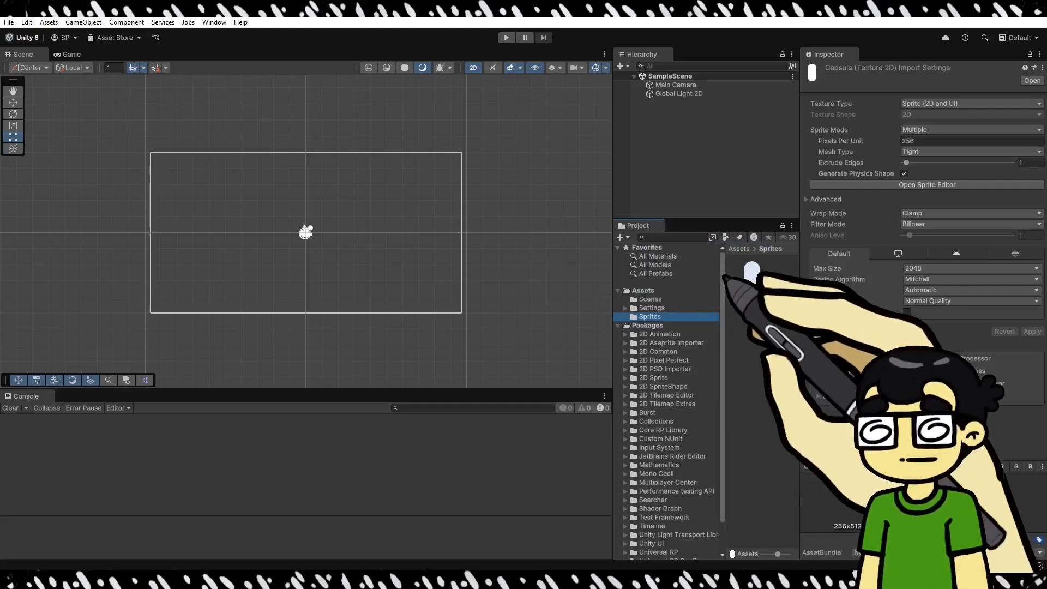
pyautogui.moveTo(614, 270); pyautogui.dragTo(376, 270)
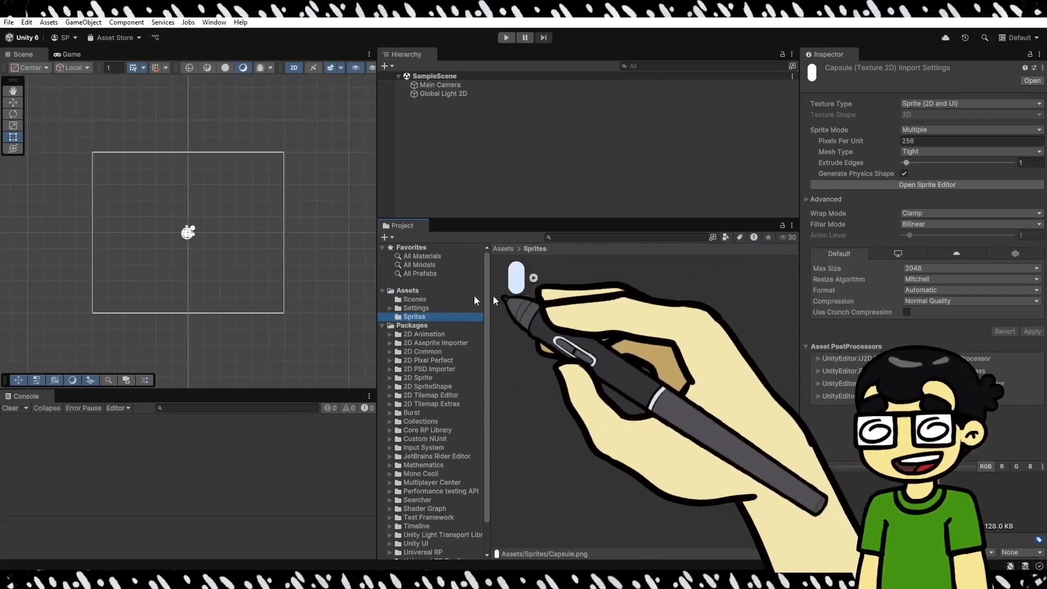
pyautogui.moveTo(377, 262); pyautogui.dragTo(518, 262)
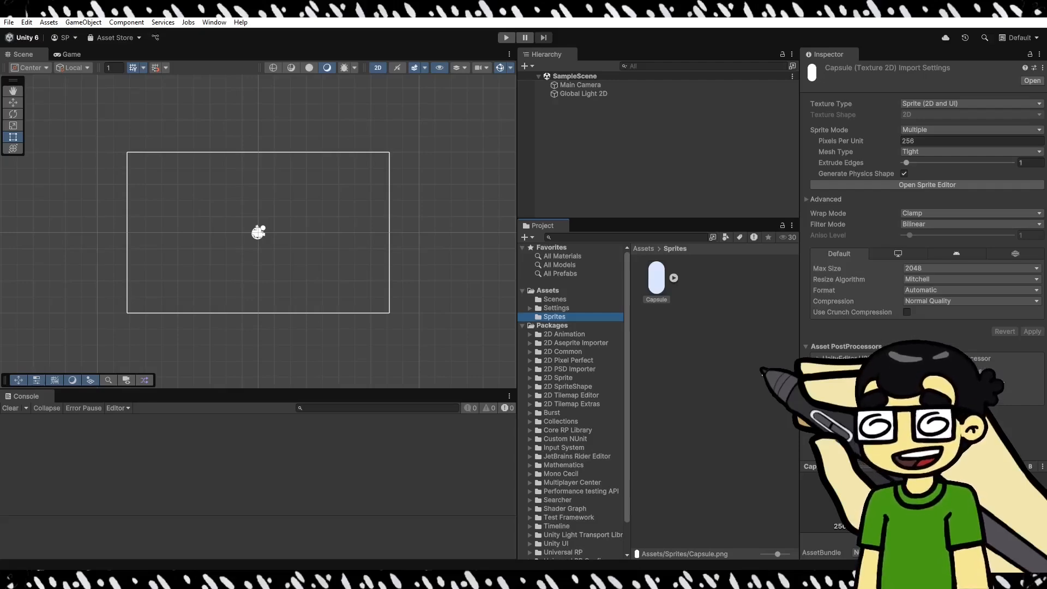
pyautogui.click(656, 279)
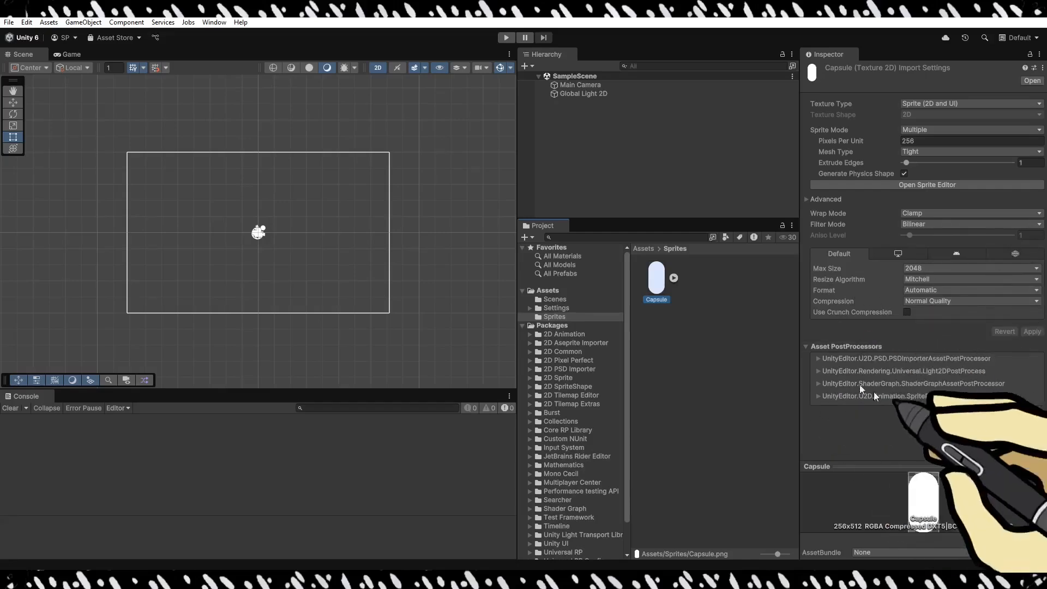
# Create a 2D Square sprite in the Sprites folder beside the Capsule sprite and inspect its import settings.
pyautogui.rightClick(715, 267)
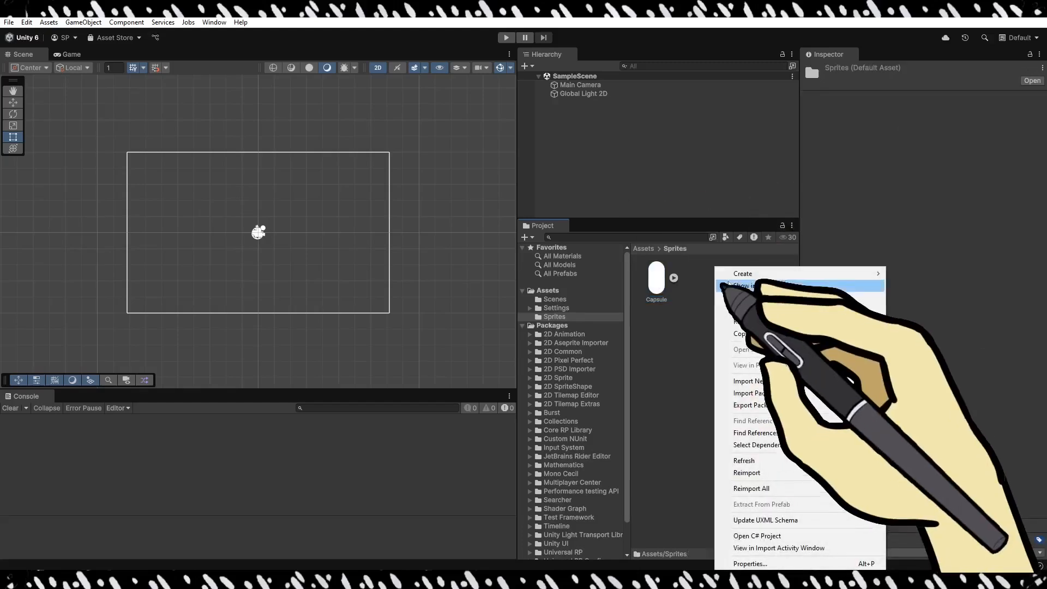
pyautogui.moveTo(754, 274)
pyautogui.moveTo(931, 327)
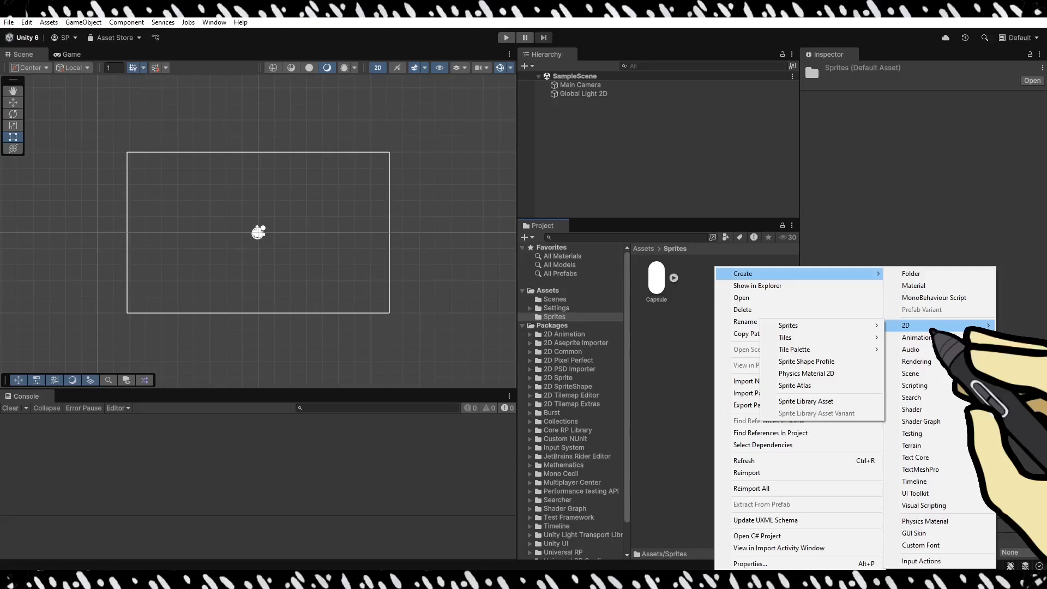
pyautogui.moveTo(863, 326)
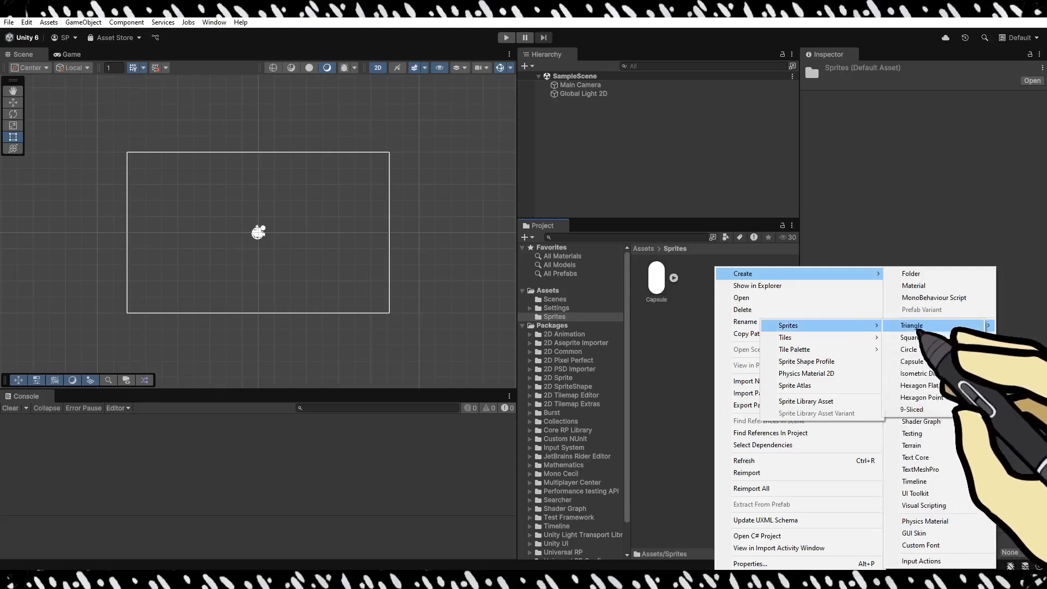
pyautogui.click(909, 337)
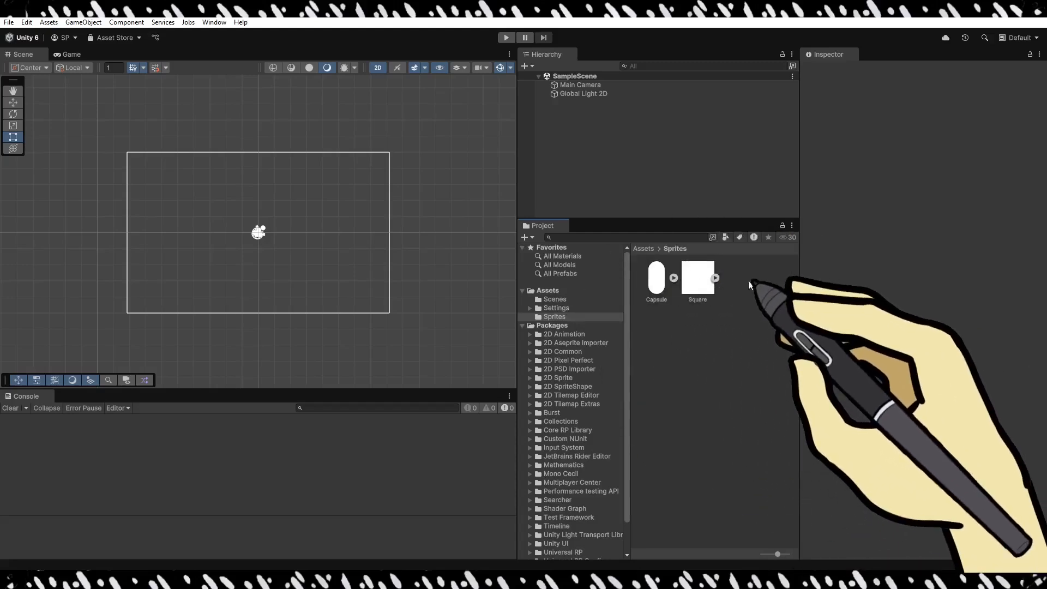
pyautogui.click(697, 278)
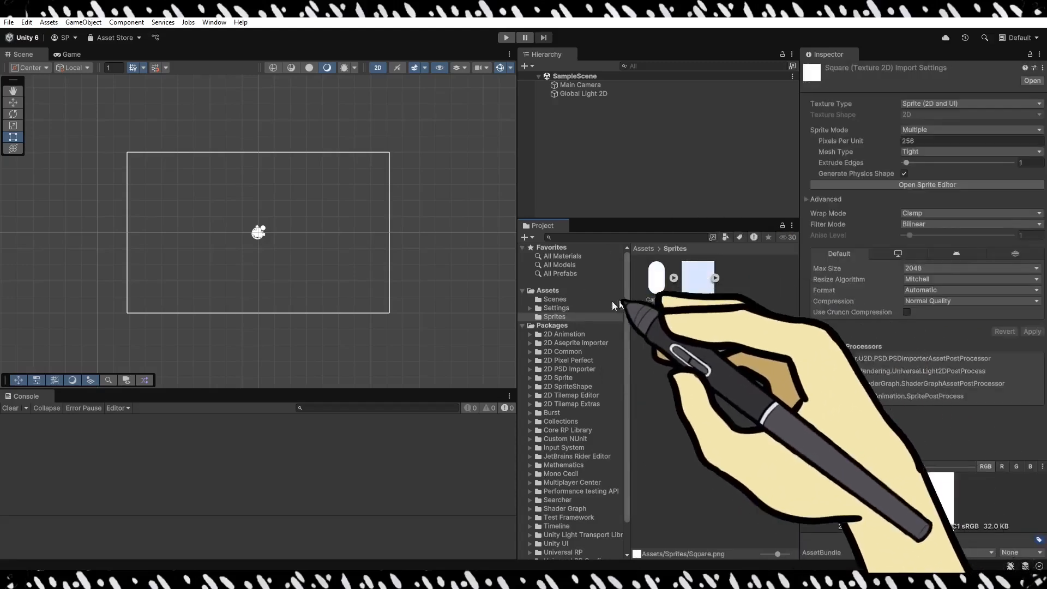
# Place the Capsule sprite in the scene near the camera's centre, at about X -0.02, Y 0.46.
pyautogui.click(655, 279)
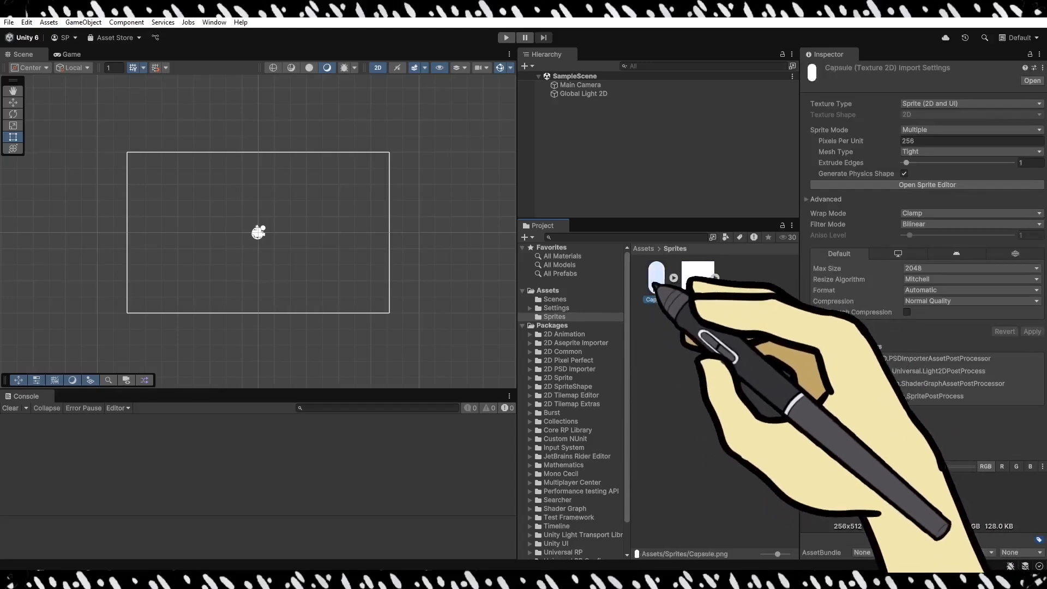
pyautogui.moveTo(656, 286); pyautogui.dragTo(259, 229)
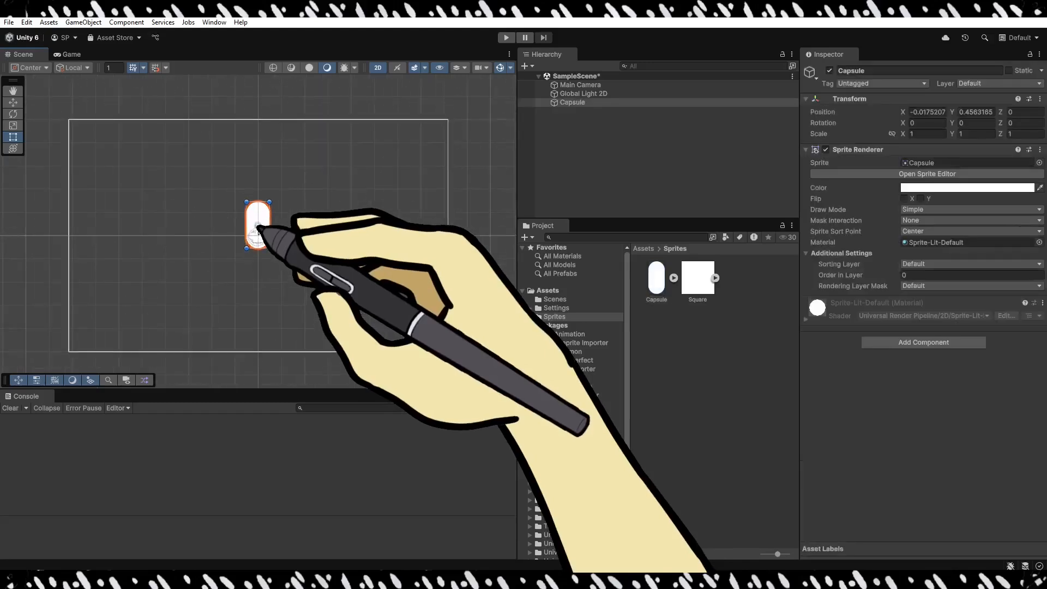
pyautogui.scroll(2, 259, 232)
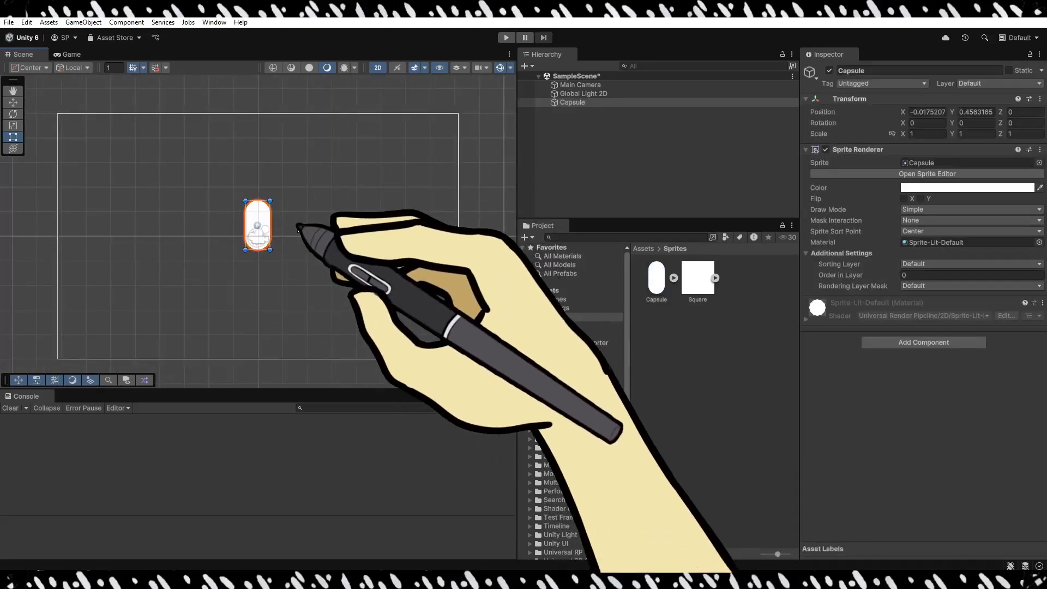
pyautogui.click(298, 230)
pyautogui.click(258, 214)
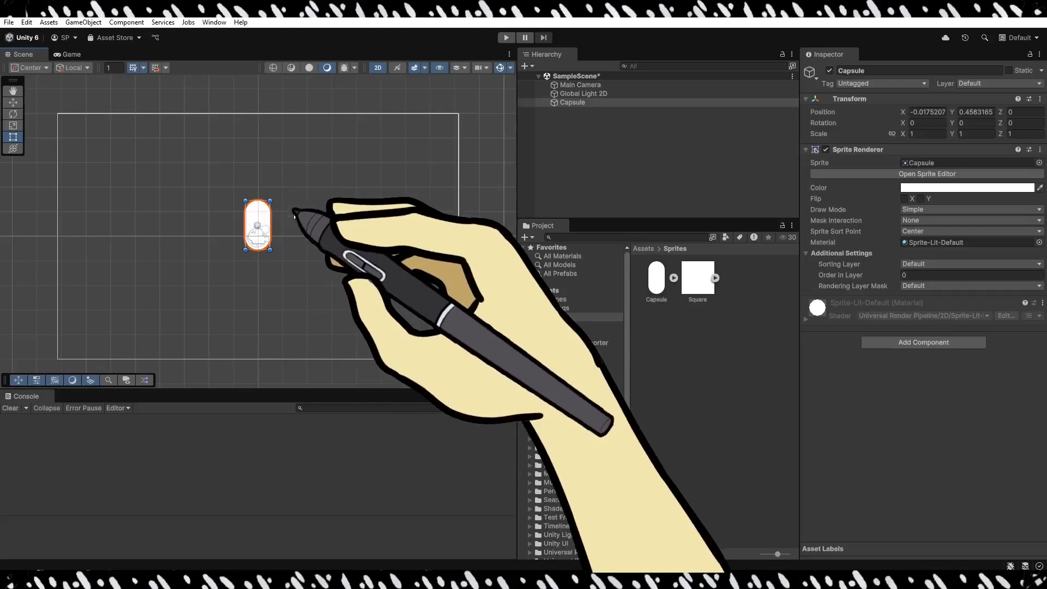
pyautogui.scroll(6, 258, 222)
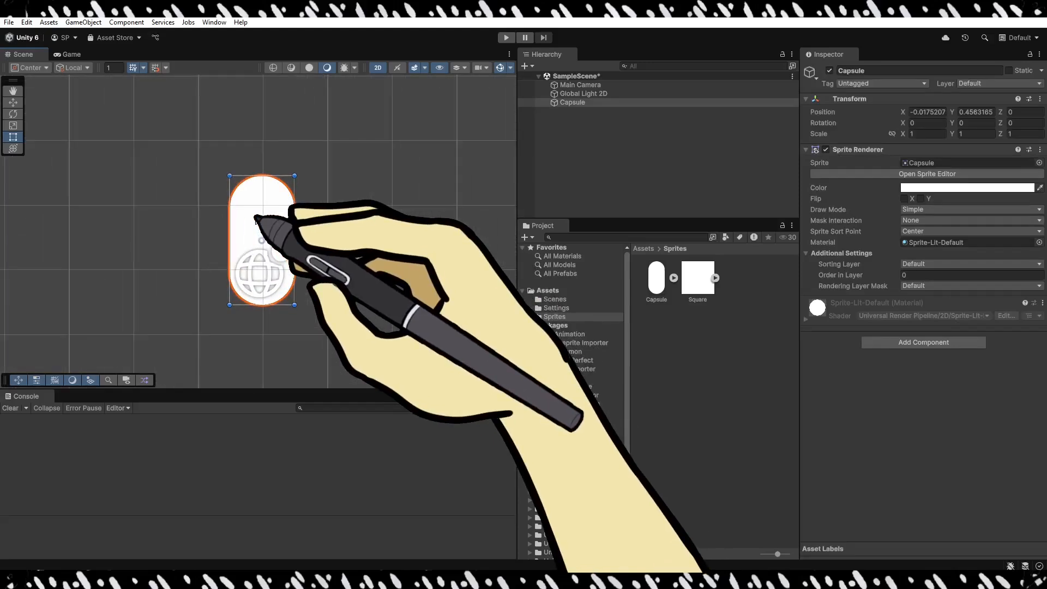
pyautogui.scroll(-4, 256, 223)
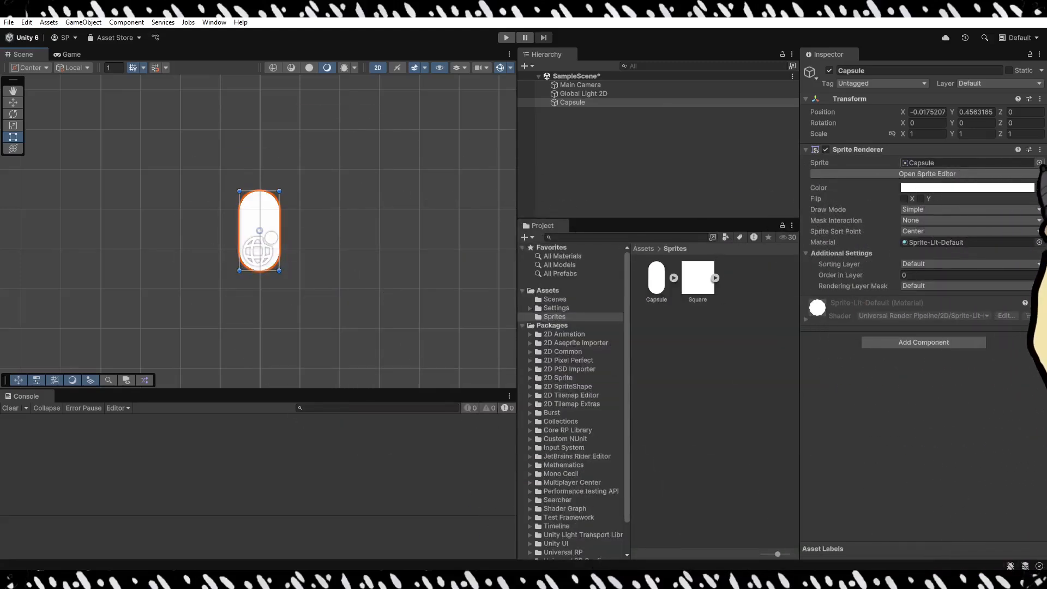
# Review the sprites selectable for the Capsule's Sprite Renderer and check its Sprite assignment against the Capsule asset.
pyautogui.click(1039, 163)
pyautogui.moveTo(1016, 157); pyautogui.dragTo(717, 158)
pyautogui.moveTo(745, 196); pyautogui.dragTo(830, 197)
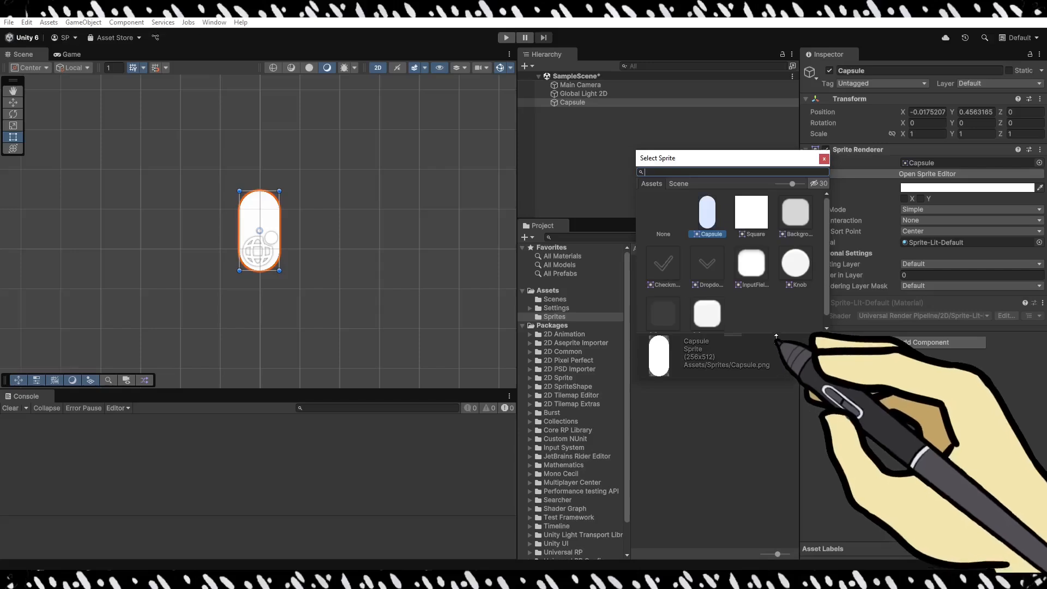
pyautogui.click(824, 158)
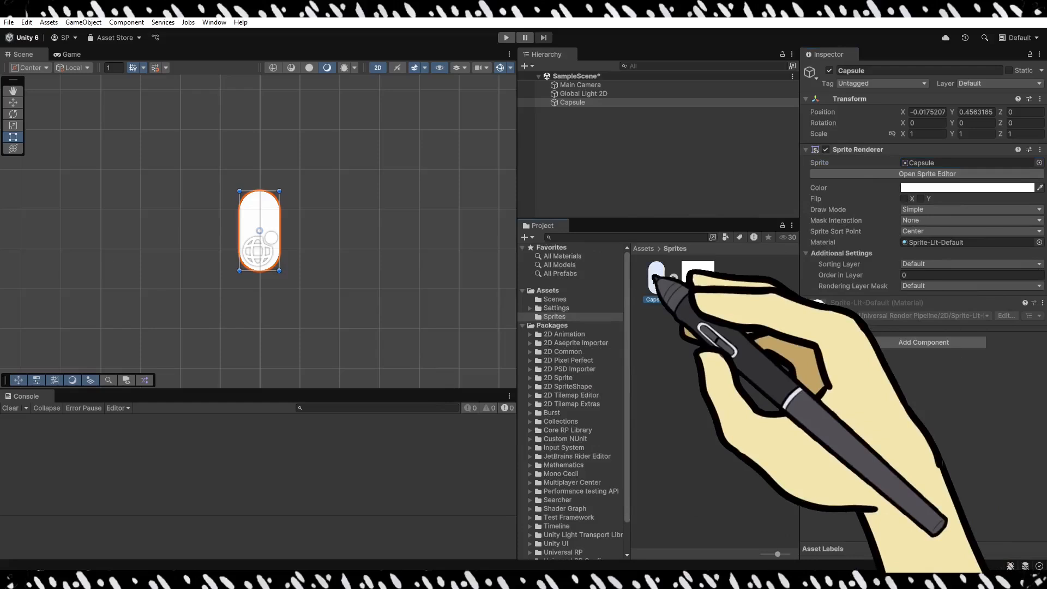
pyautogui.click(657, 278)
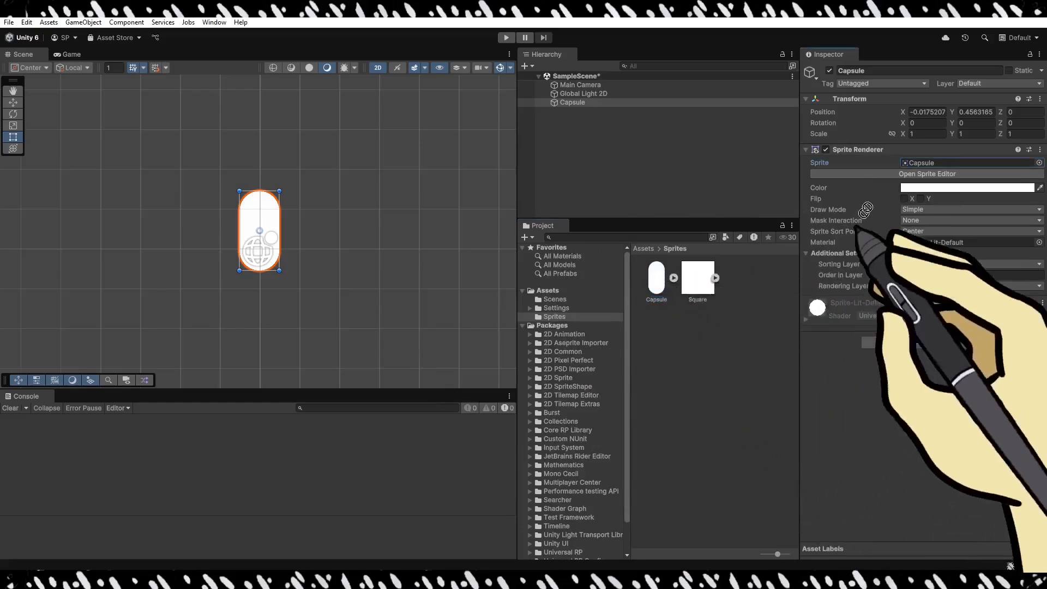
pyautogui.click(911, 163)
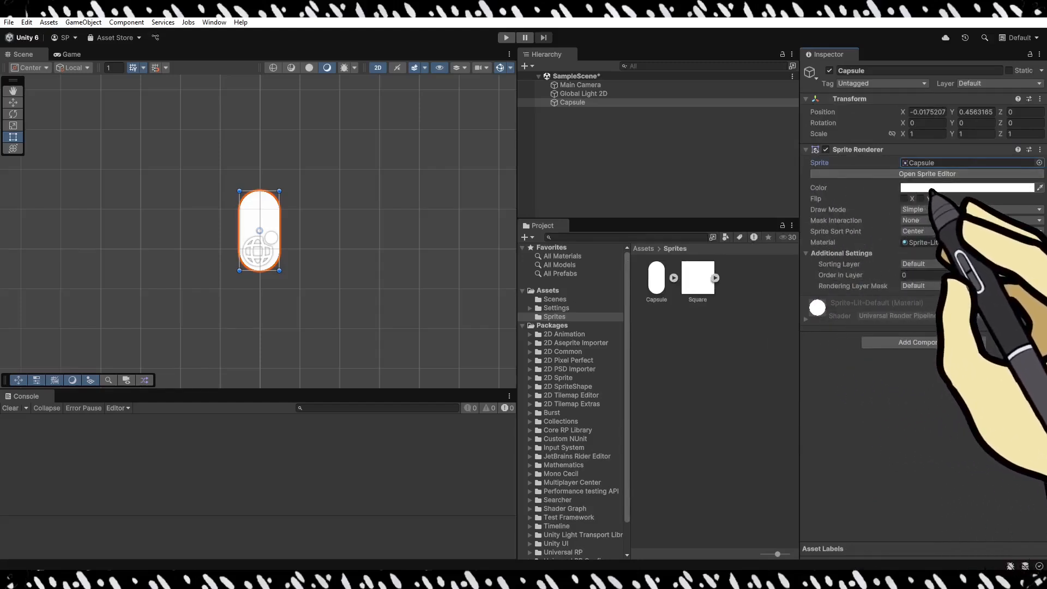
# Set the Capsule's Sprite Renderer color to orange, hex DB991C.
pyautogui.click(933, 187)
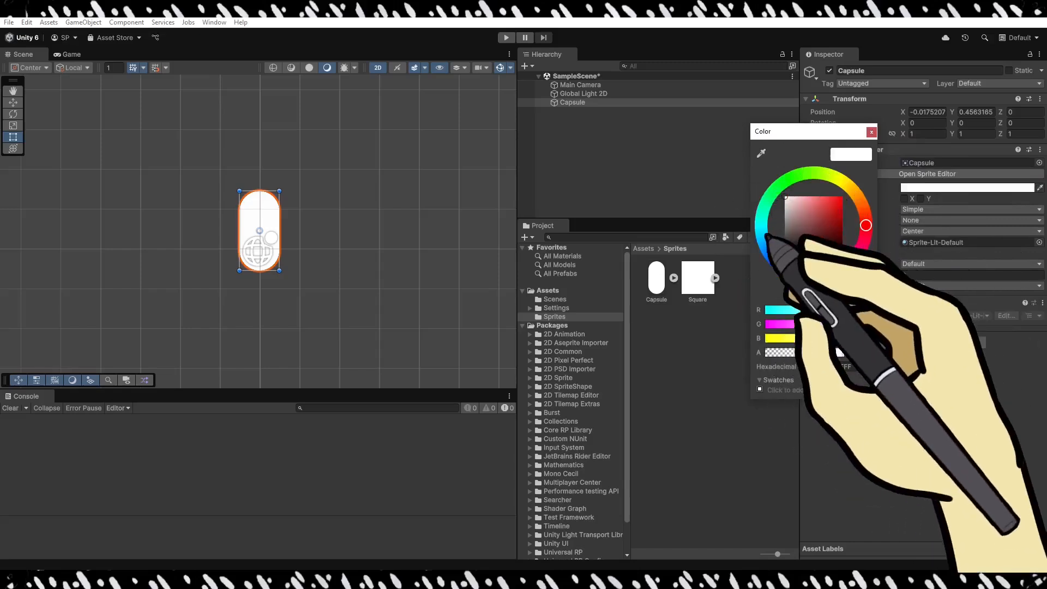
pyautogui.click(935, 191)
pyautogui.click(935, 187)
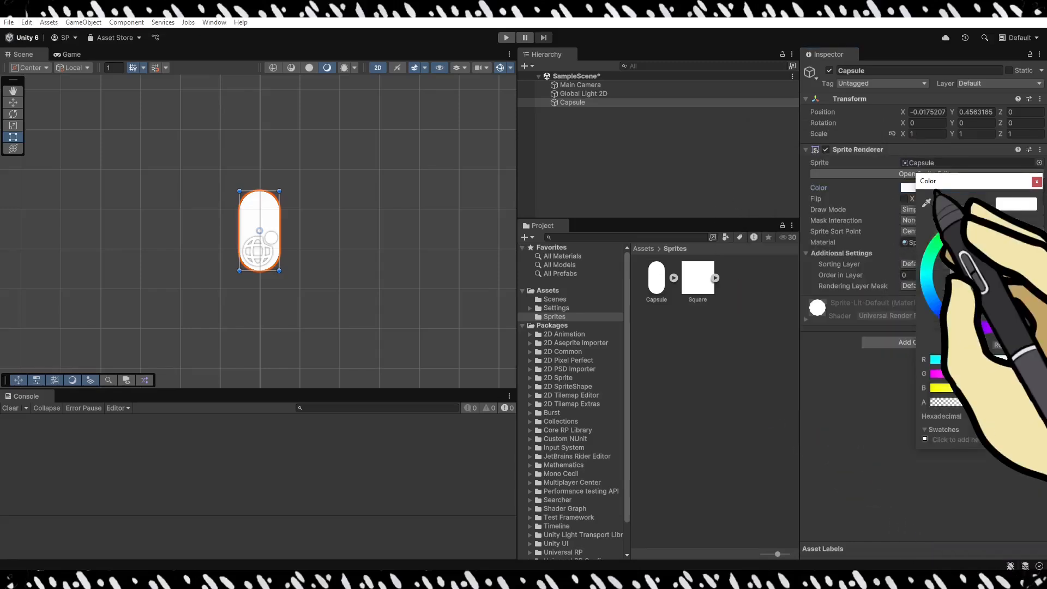
pyautogui.moveTo(943, 174); pyautogui.dragTo(775, 134)
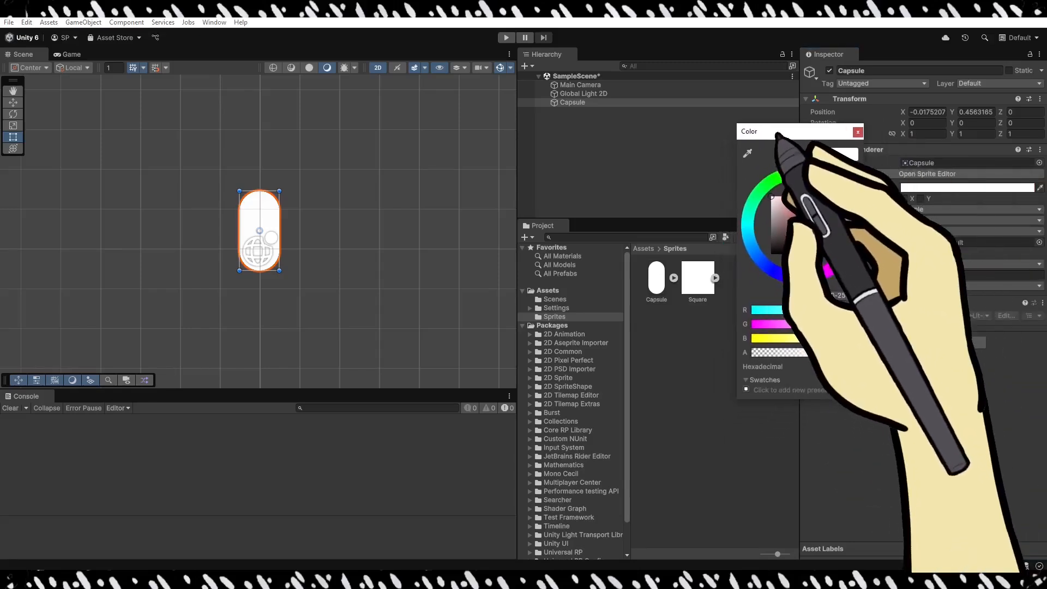
pyautogui.moveTo(795, 213); pyautogui.dragTo(808, 196)
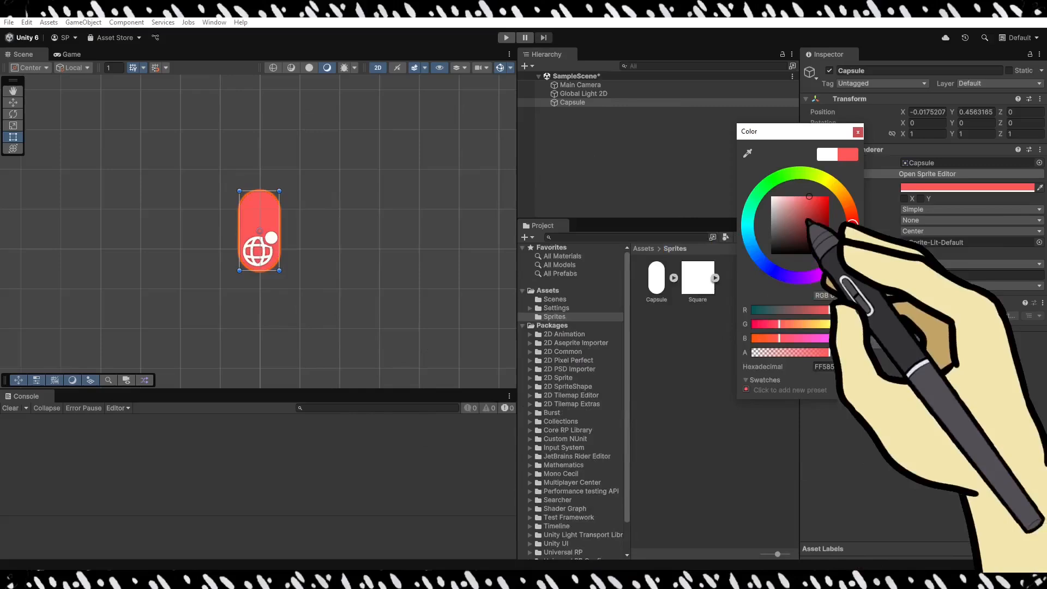
pyautogui.click(823, 210)
pyautogui.moveTo(823, 212); pyautogui.dragTo(829, 212)
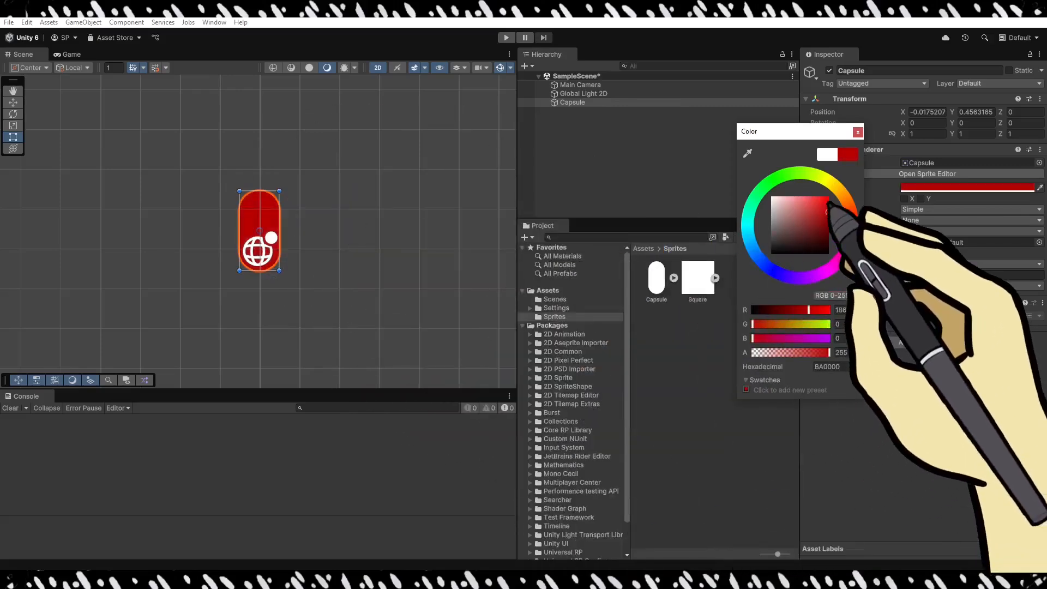
pyautogui.moveTo(797, 173)
pyautogui.mouseDown()
pyautogui.moveTo(784, 175)
pyautogui.moveTo(822, 179)
pyautogui.moveTo(841, 293)
pyautogui.moveTo(746, 218)
pyautogui.moveTo(842, 185)
pyautogui.moveTo(855, 226)
pyautogui.moveTo(756, 174)
pyautogui.moveTo(801, 280)
pyautogui.moveTo(747, 154)
pyautogui.mouseUp()
pyautogui.click(748, 153)
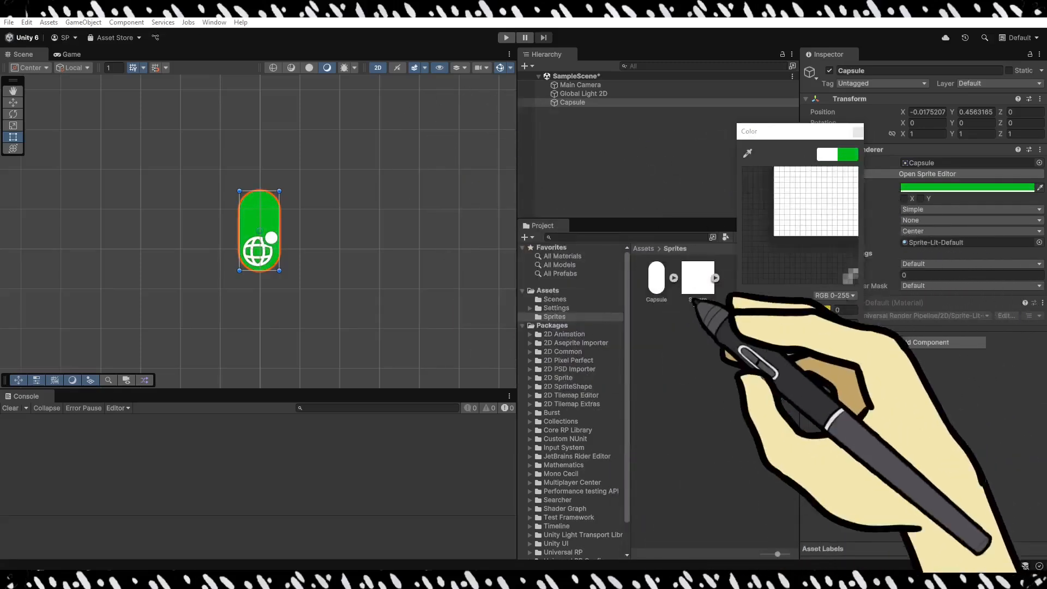
pyautogui.click(820, 313)
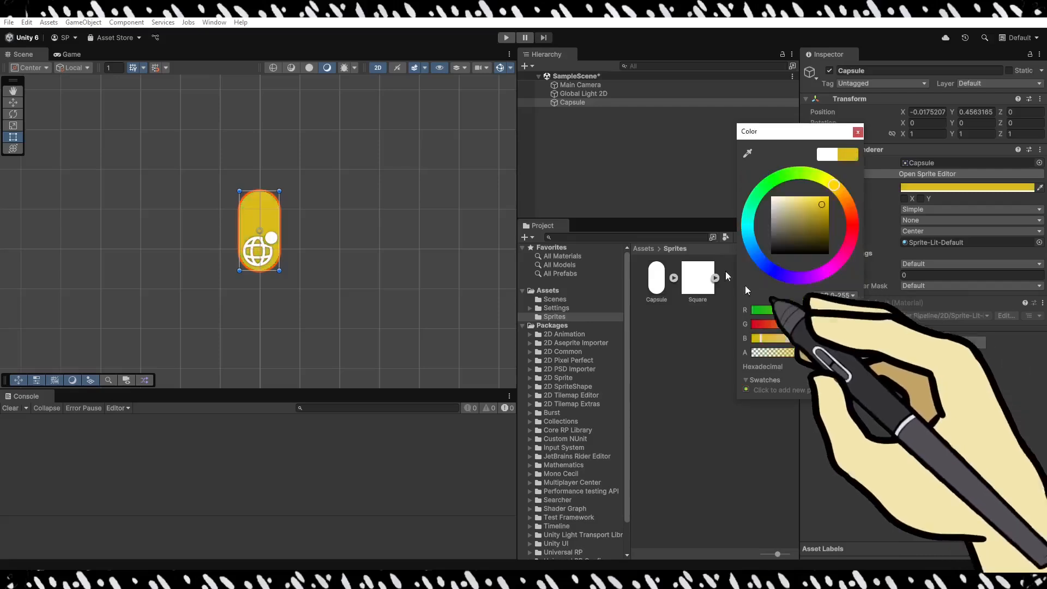
pyautogui.click(841, 192)
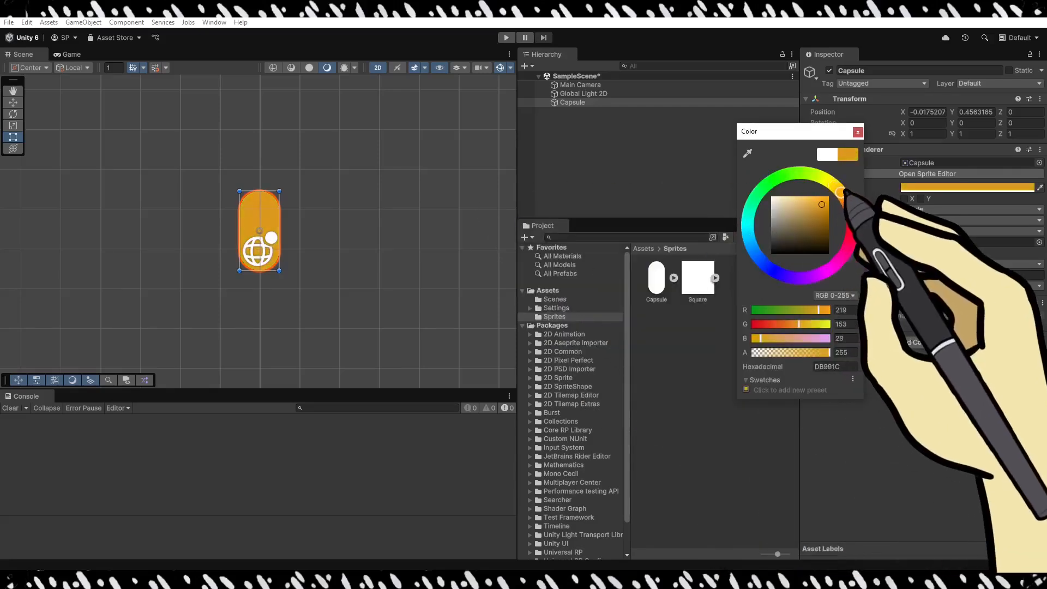
pyautogui.click(857, 131)
# Run the scene in Play mode to check the orange Capsule in the Game view, and stop it.
pyautogui.scroll(2, 295, 271)
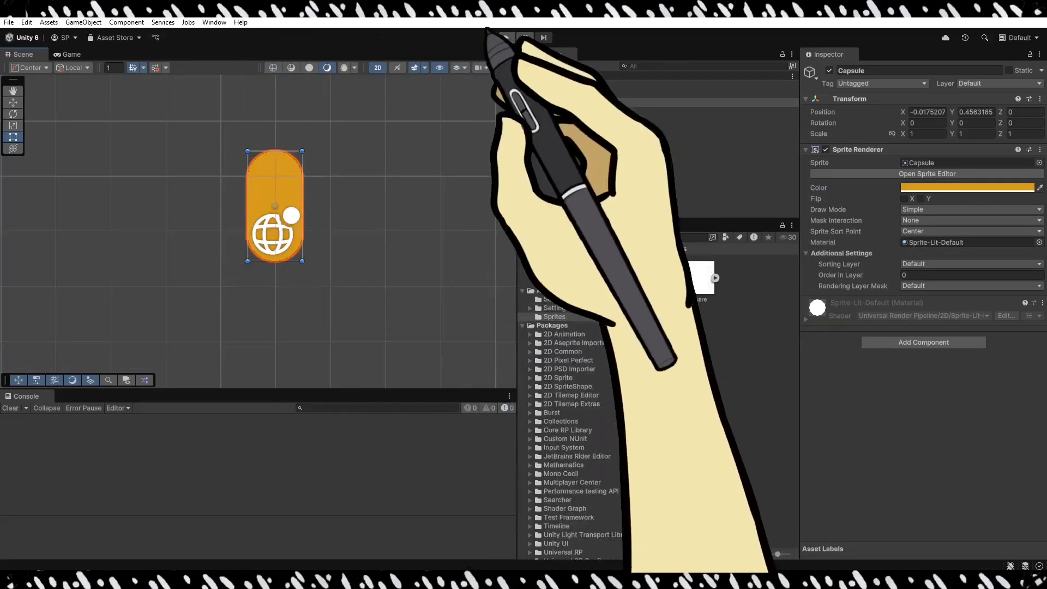
pyautogui.click(507, 38)
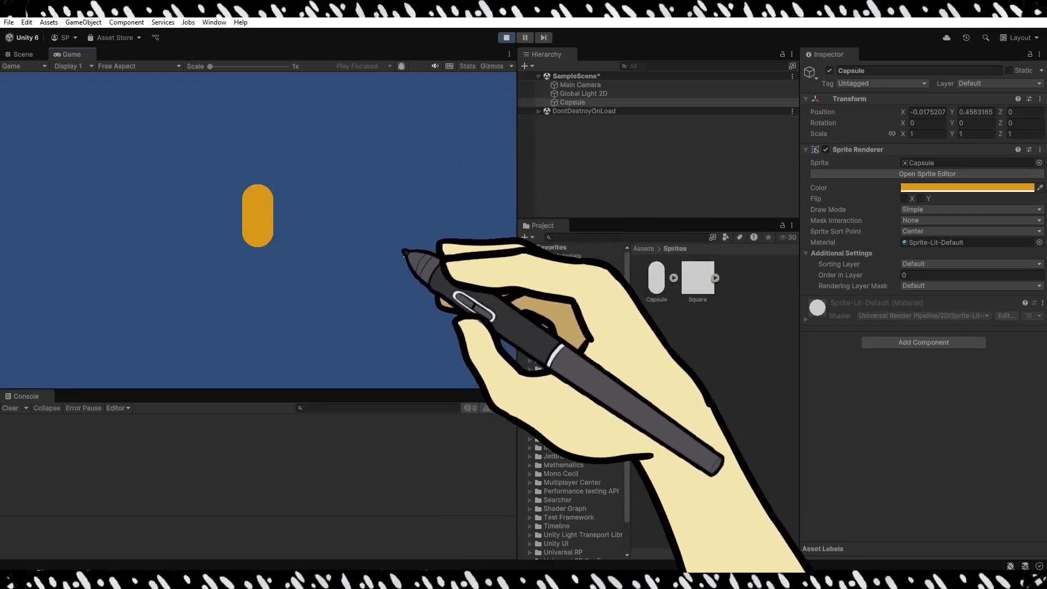
pyautogui.click(506, 37)
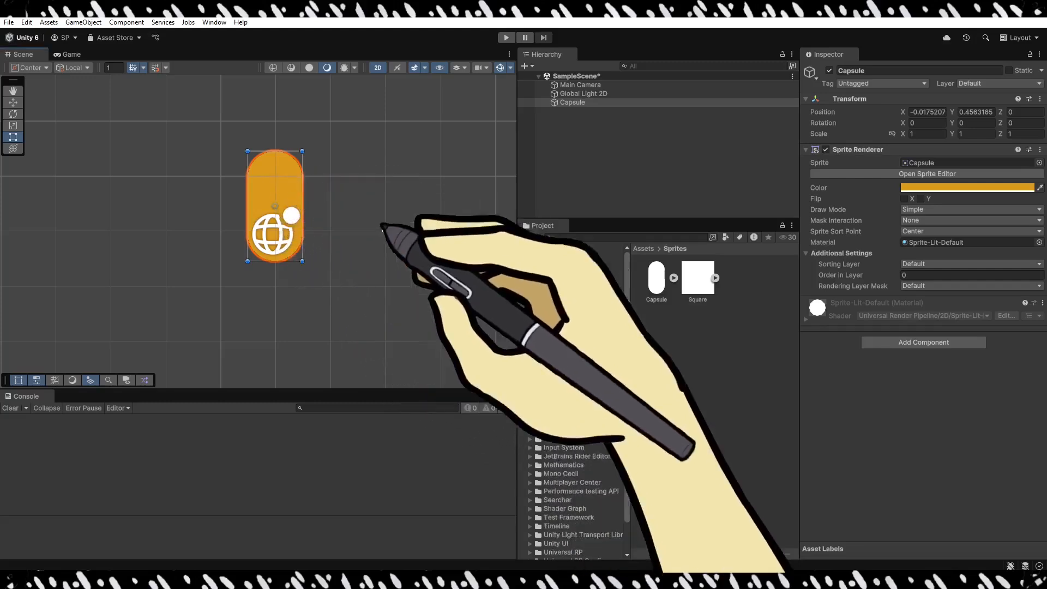
# Rename the Capsule object in the scene as Player.
pyautogui.click(586, 103)
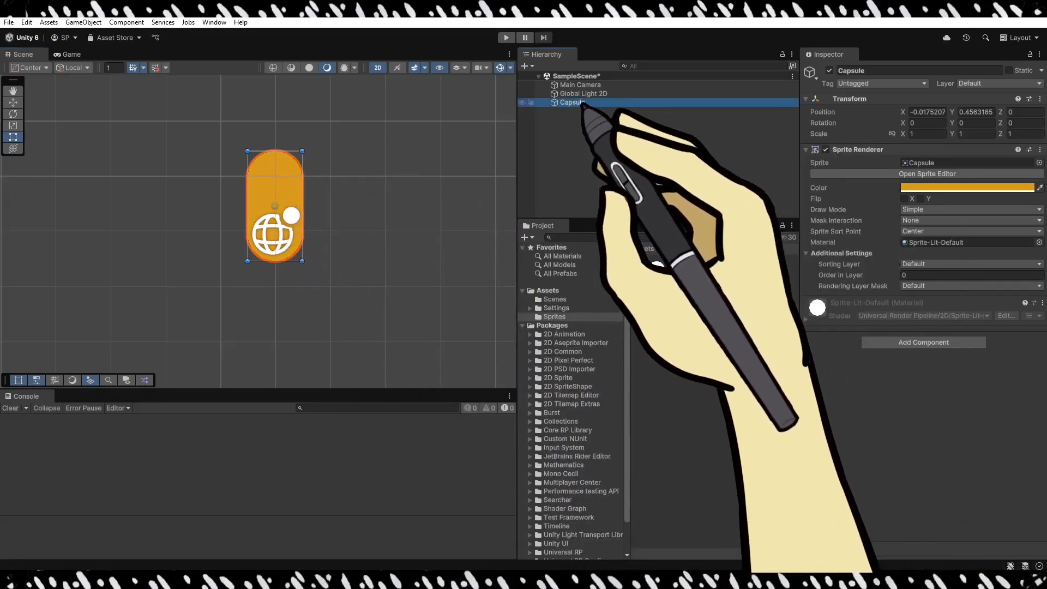
pyautogui.click(583, 102)
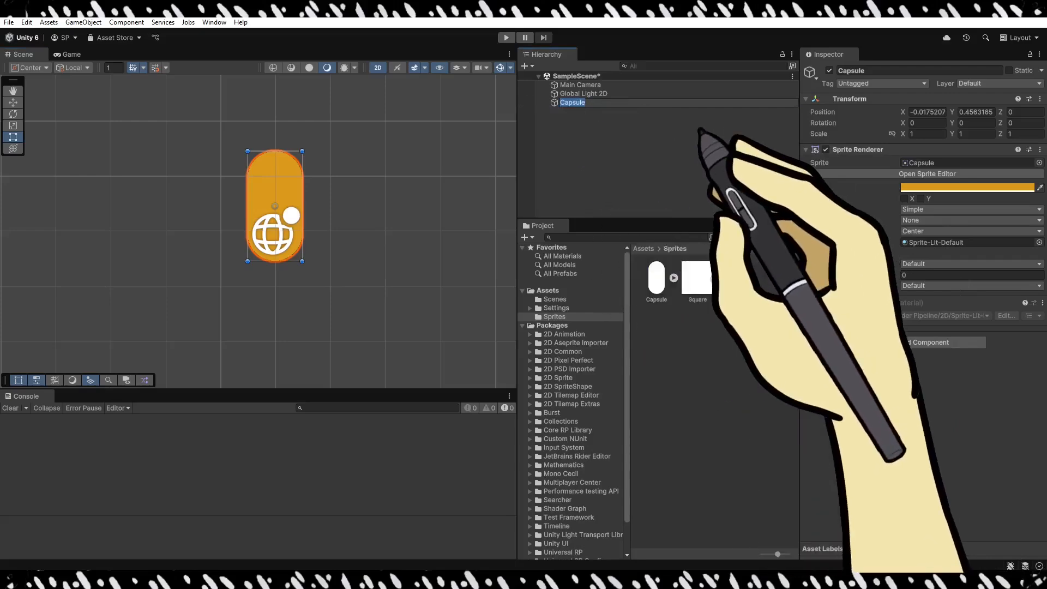
pyautogui.write('Player')
pyautogui.press('Return')
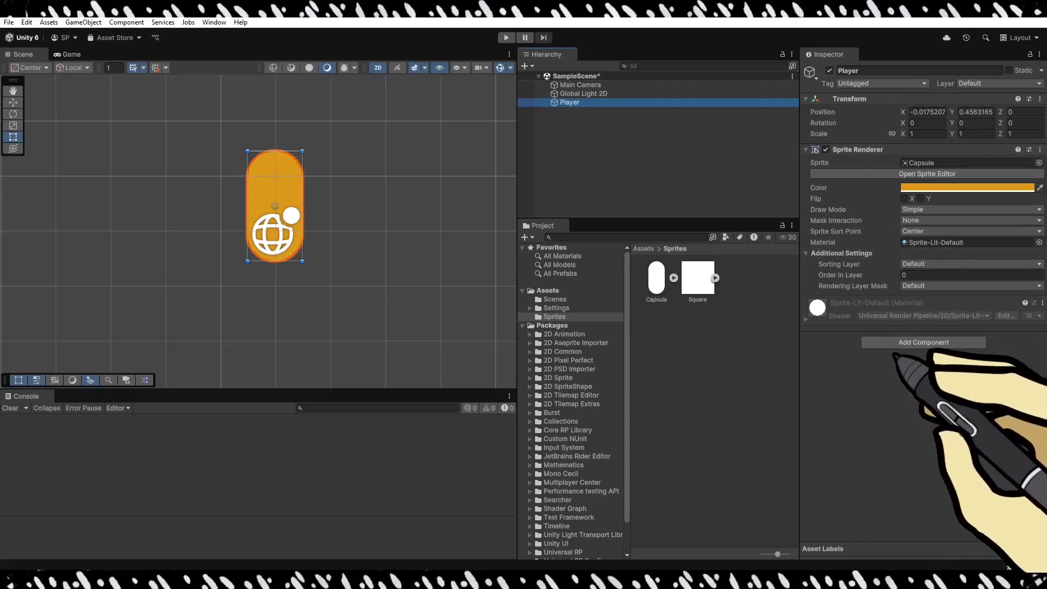
# Add a Rigidbody 2D component from the Physics 2D category to the Player.
pyautogui.click(859, 406)
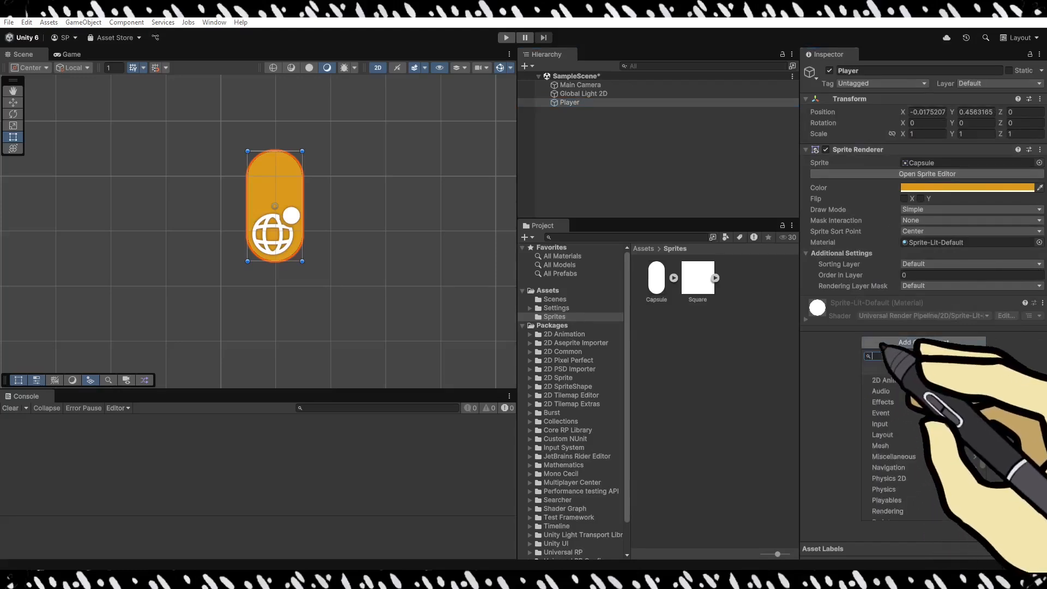
pyautogui.click(922, 478)
pyautogui.scroll(-5, 960, 501)
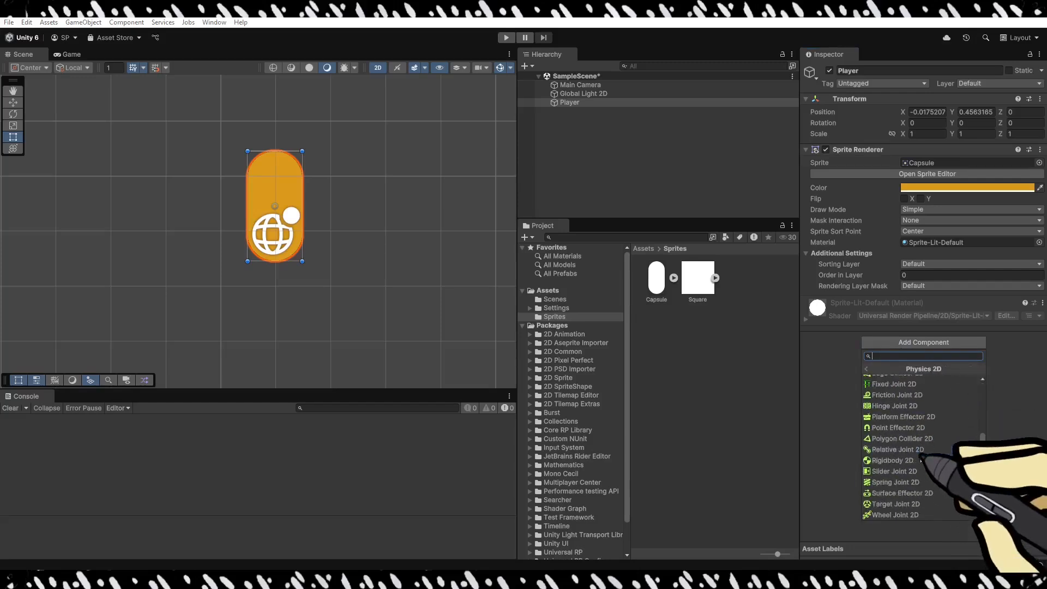
pyautogui.click(892, 461)
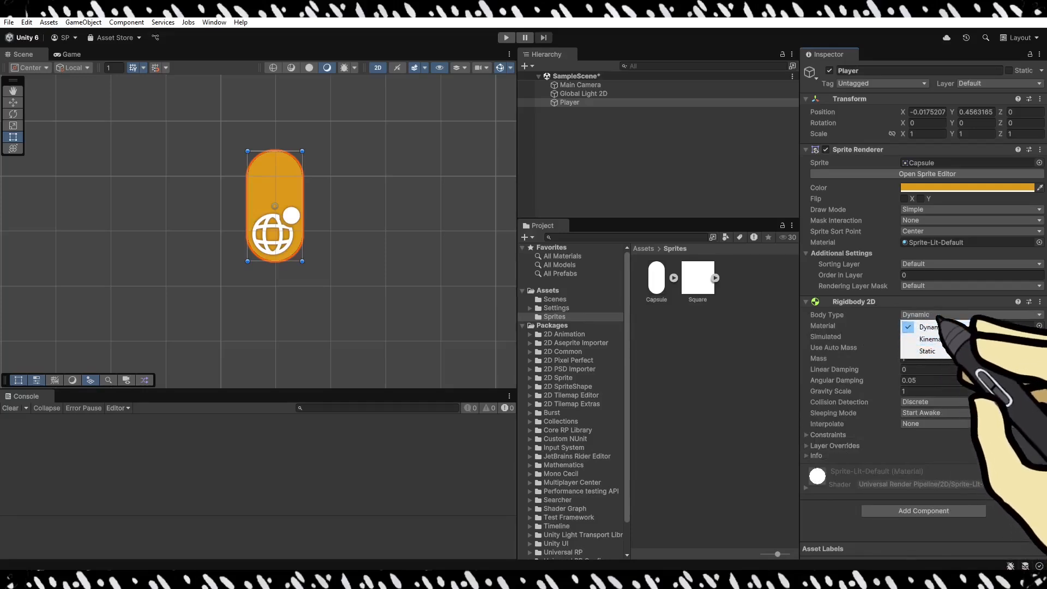
# Review the Player's Rigidbody 2D settings, including the Body Type and Collision Detection choices, Constraints and Layer Overrides, keeping Dynamic and Discrete.
pyautogui.click(924, 314)
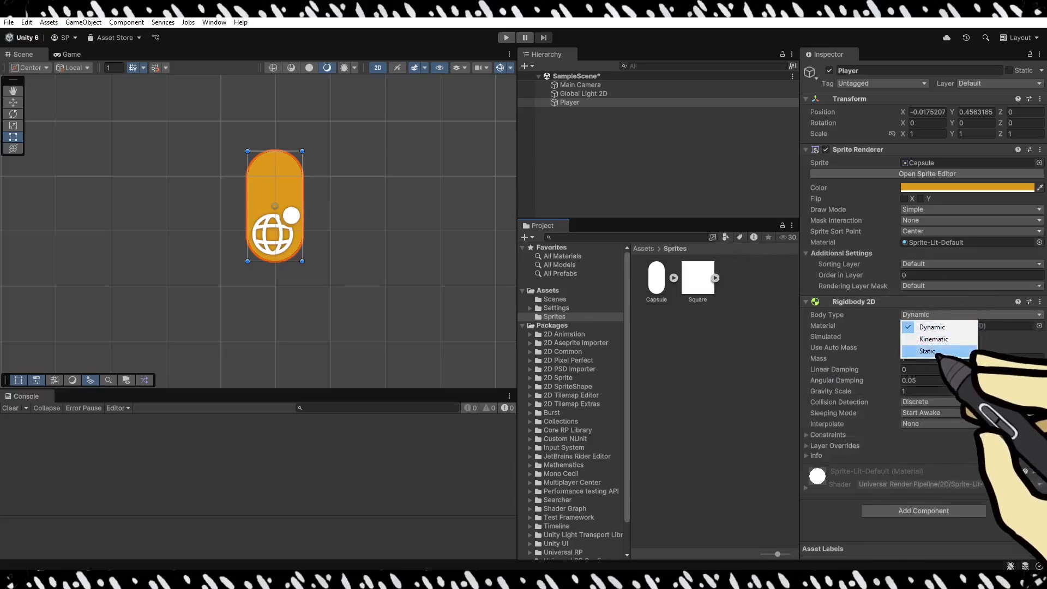
pyautogui.click(738, 227)
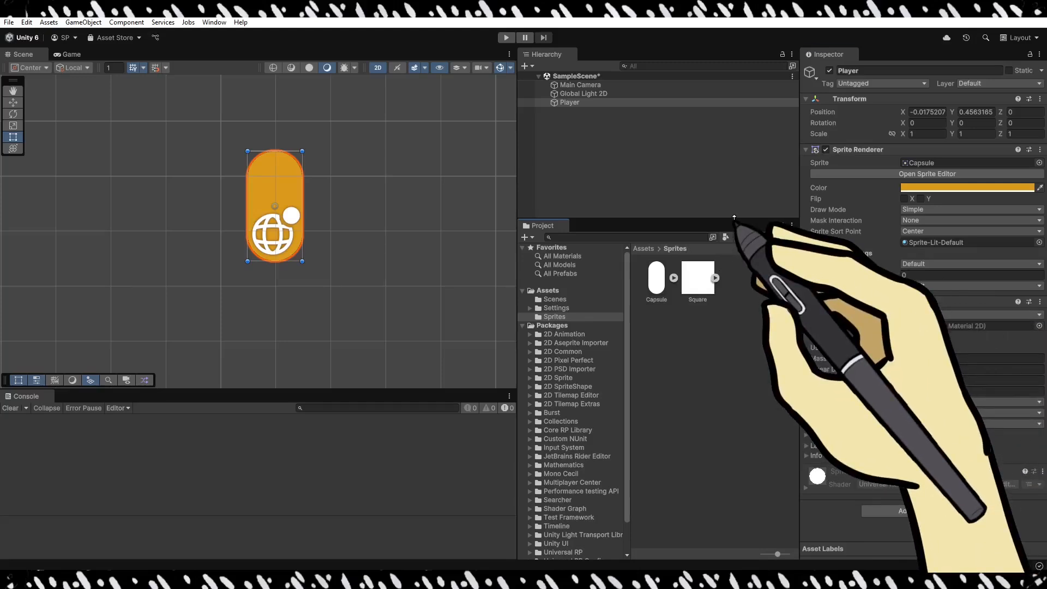
pyautogui.click(927, 314)
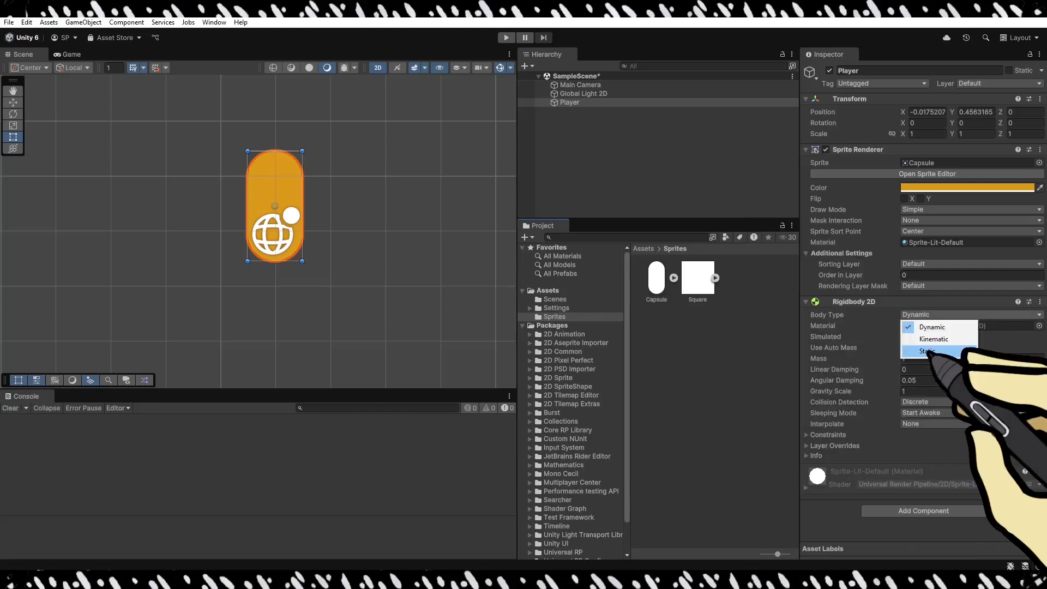
pyautogui.click(940, 327)
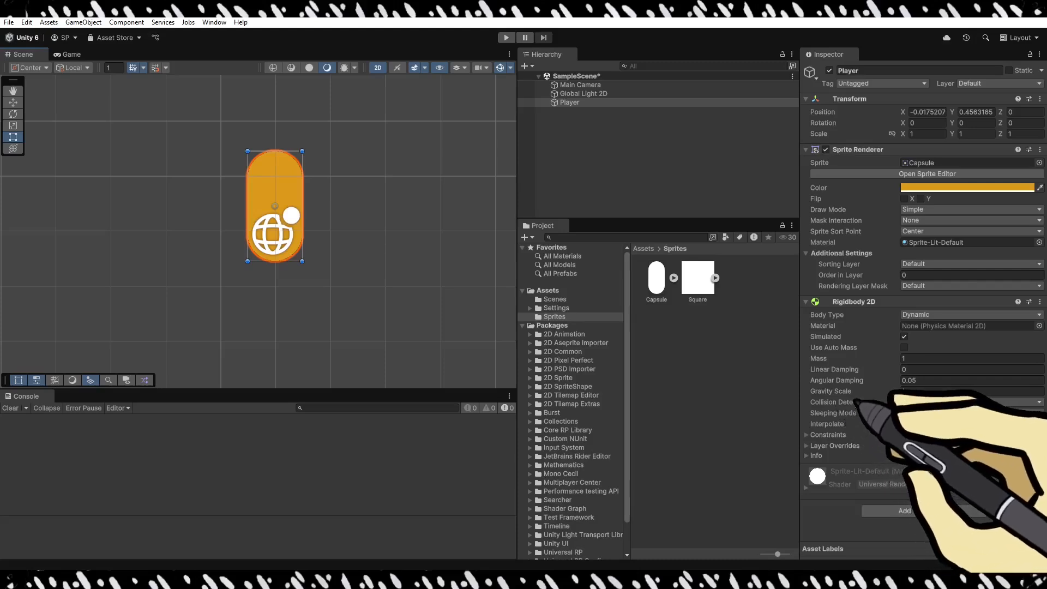
pyautogui.click(1014, 403)
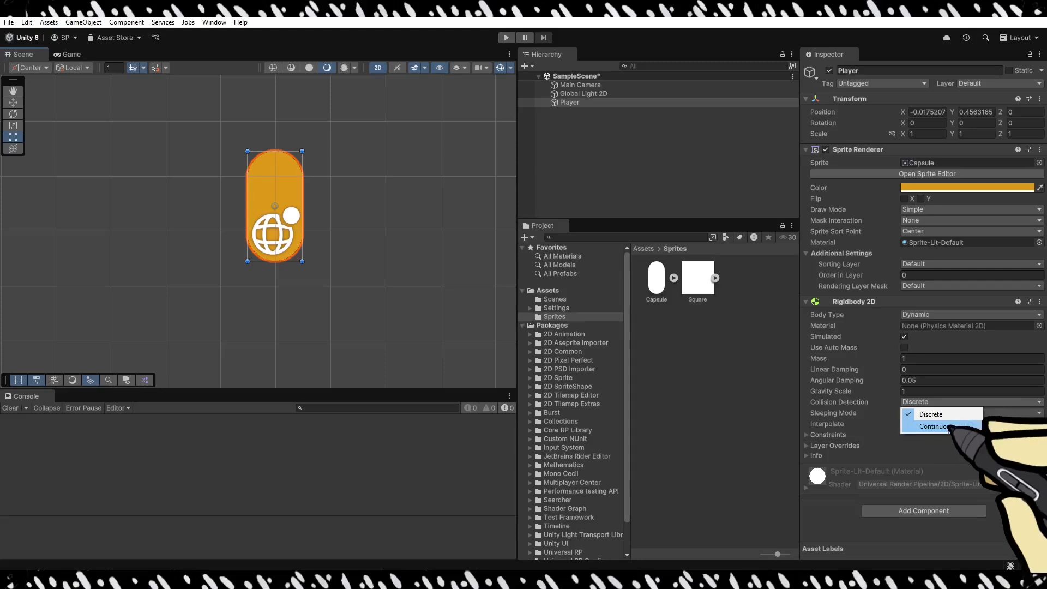
pyautogui.click(922, 415)
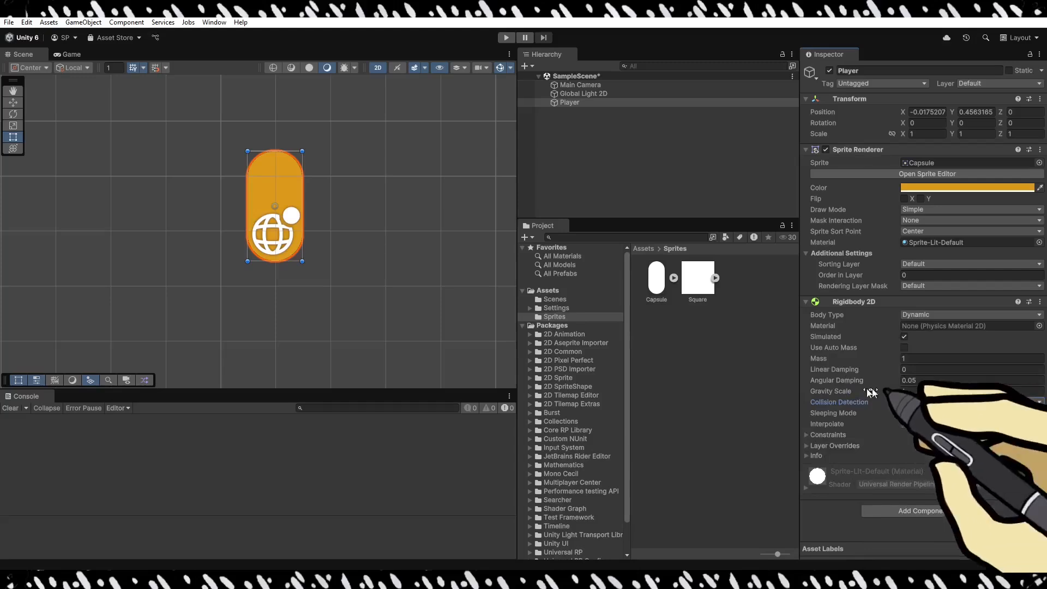
pyautogui.click(806, 435)
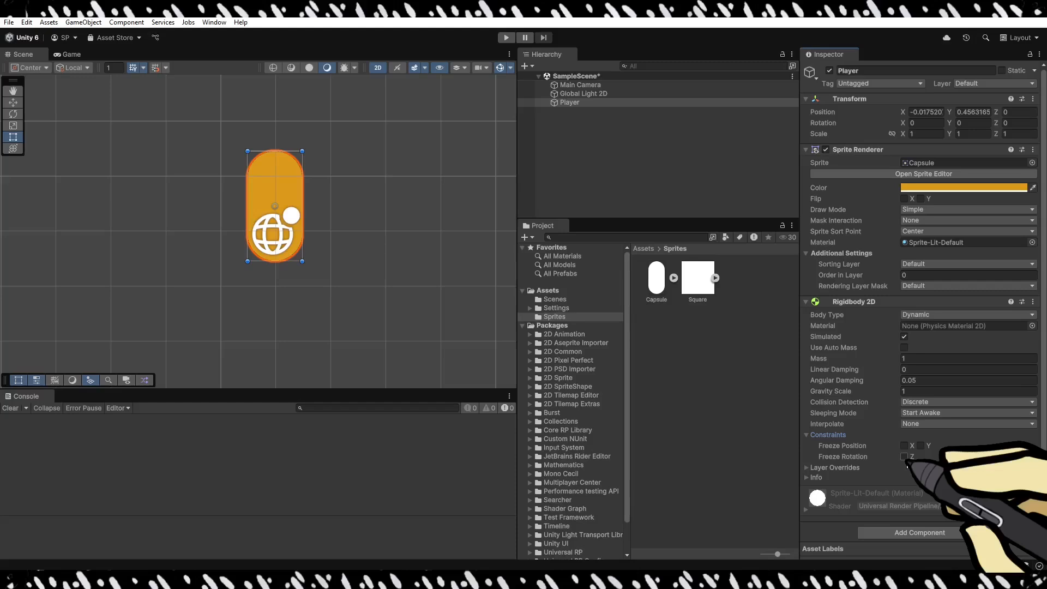
pyautogui.click(907, 467)
pyautogui.scroll(-1, 872, 461)
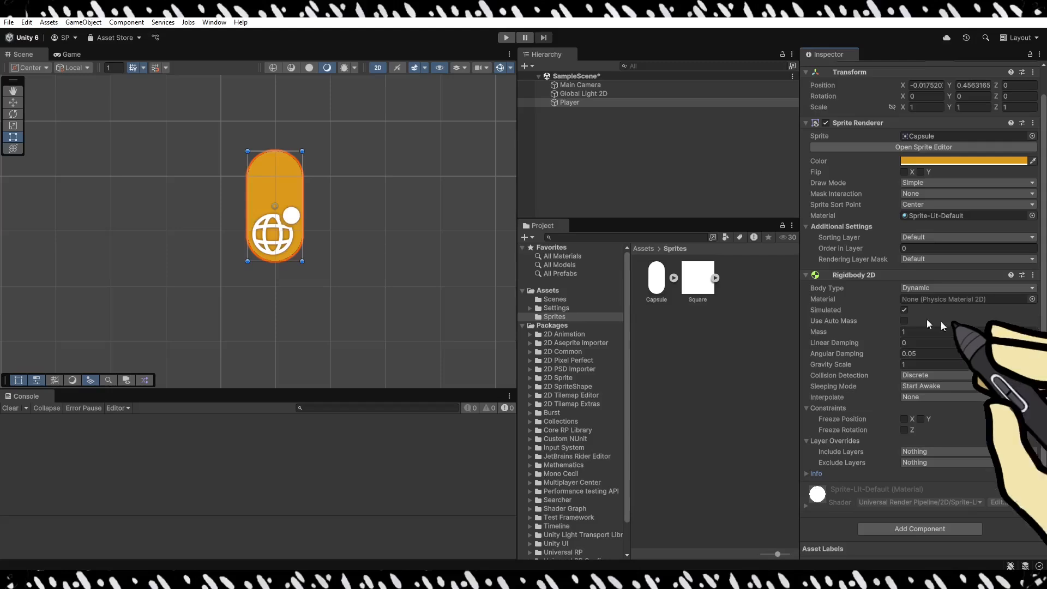
# Add a Capsule Collider 2D component from the Physics 2D category to the Player.
pyautogui.click(926, 528)
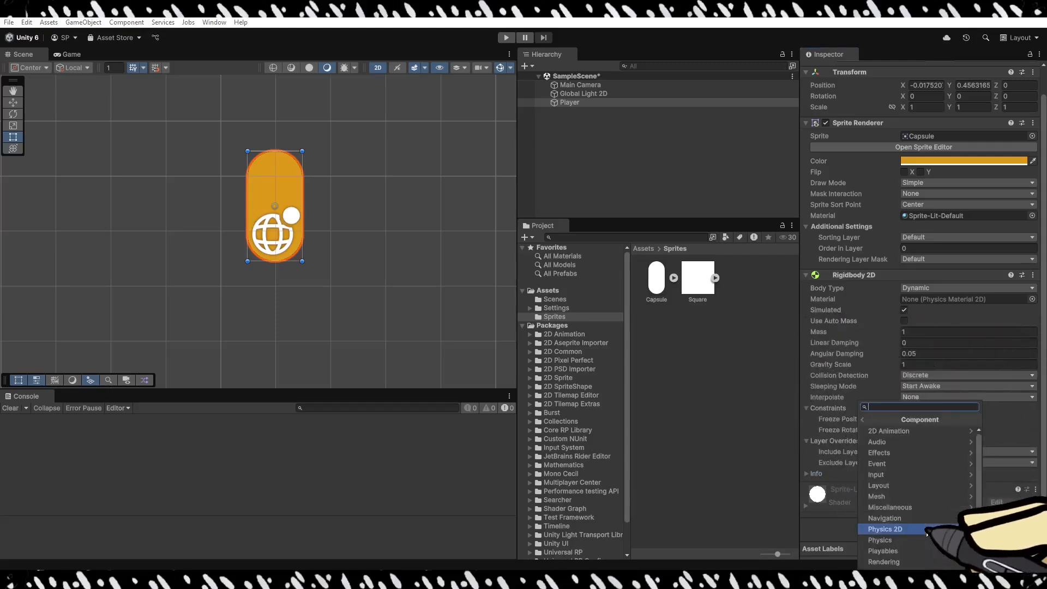
pyautogui.click(925, 529)
pyautogui.scroll(-3, 926, 533)
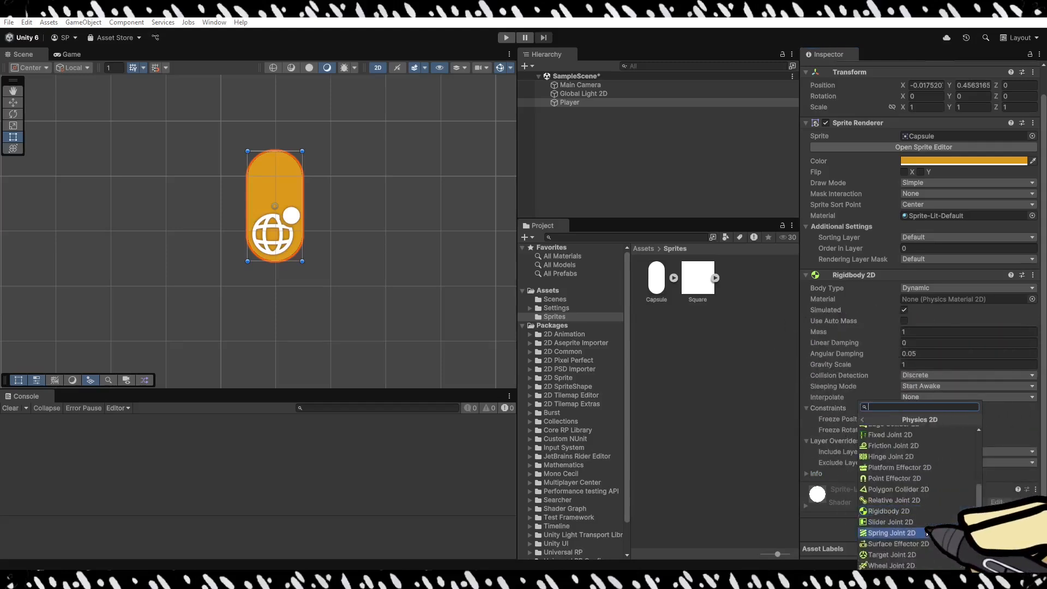
pyautogui.scroll(5, 927, 523)
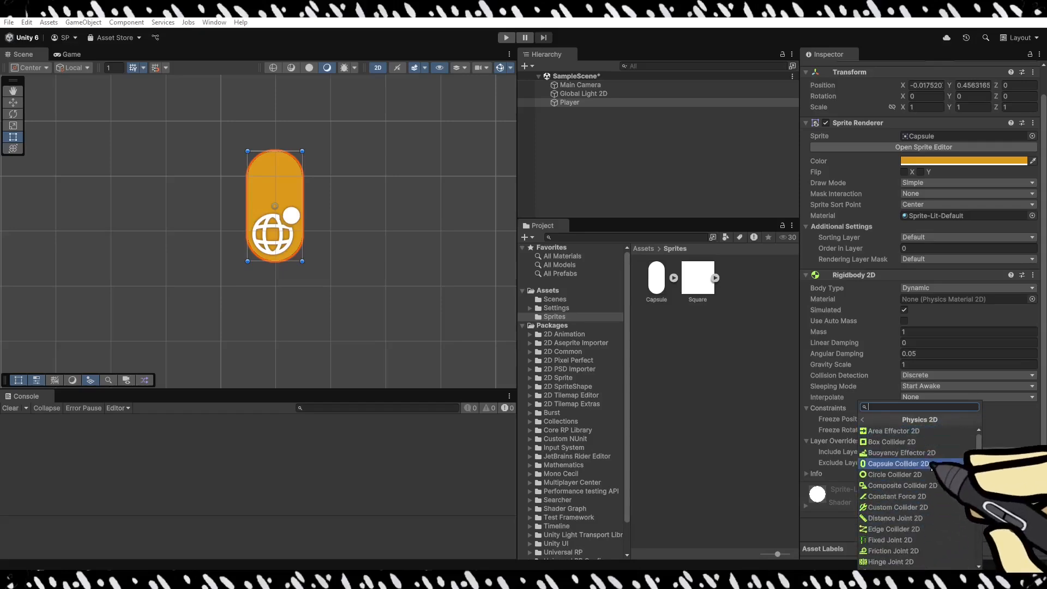
pyautogui.click(898, 463)
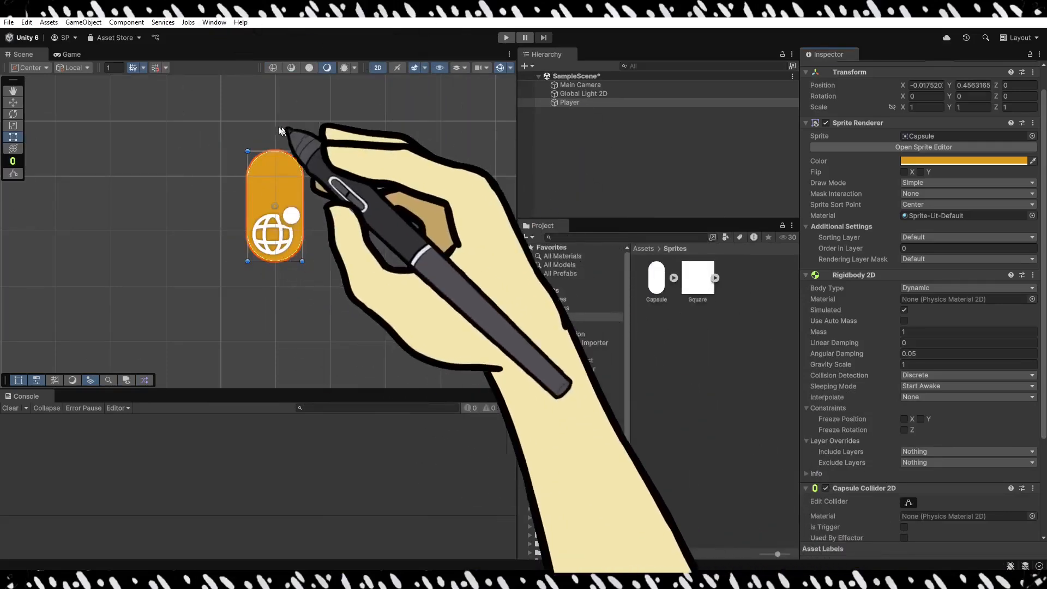
# Examine closely how the capsule collider's outline follows the rounded upper edge of the Player sprite, and frame the whole Player again.
pyautogui.scroll(5, 267, 144)
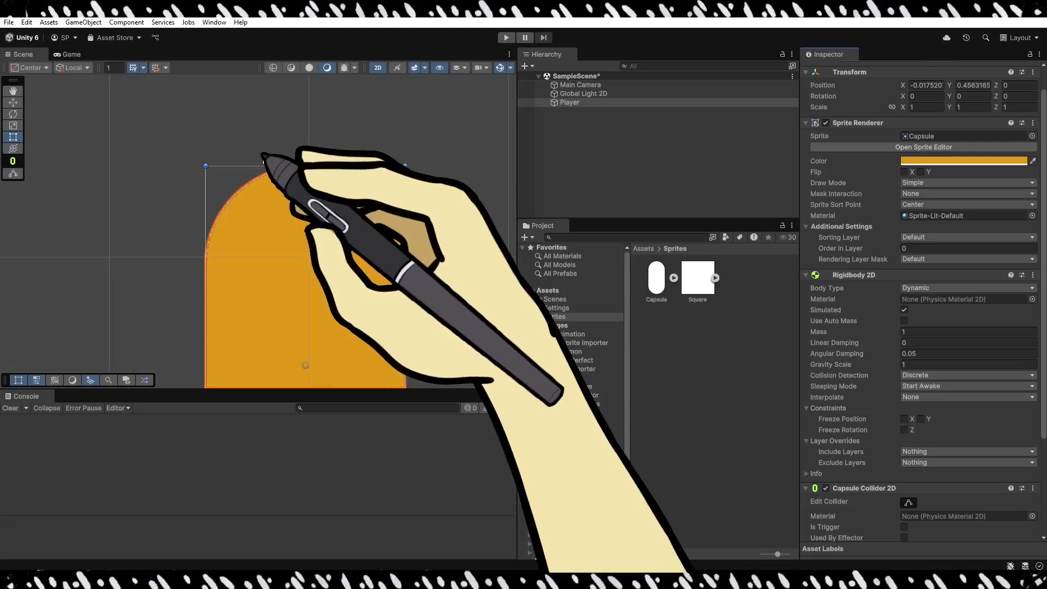
pyautogui.scroll(8, 263, 162)
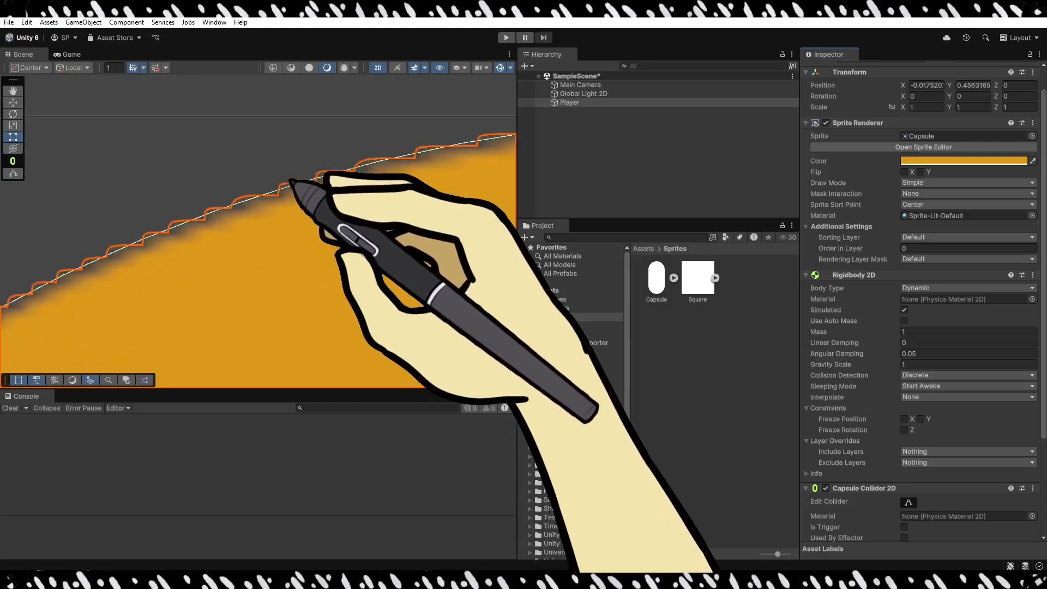
pyautogui.scroll(3, 245, 207)
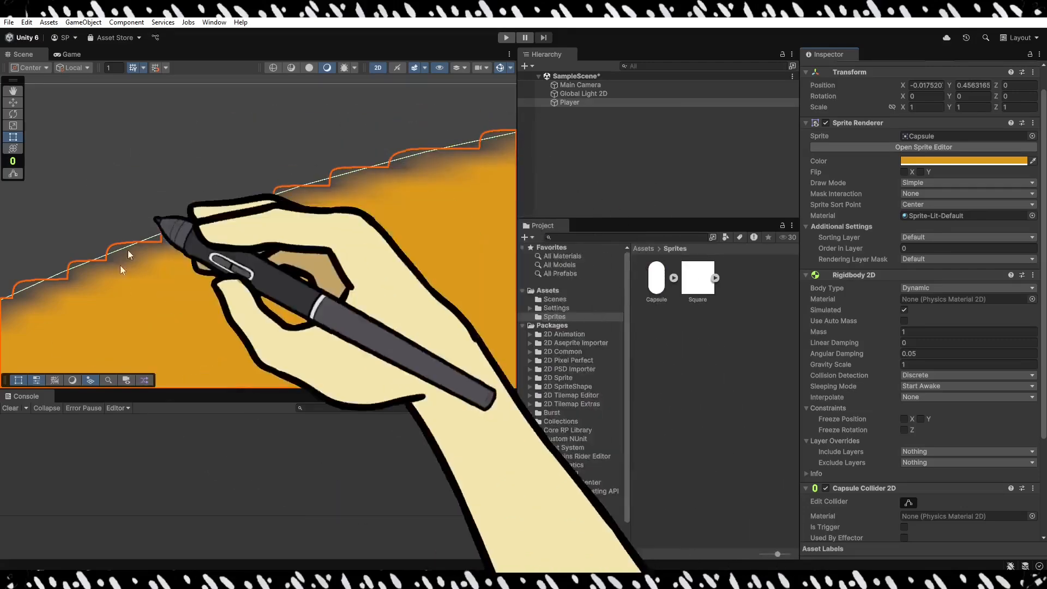
pyautogui.scroll(-6, 234, 219)
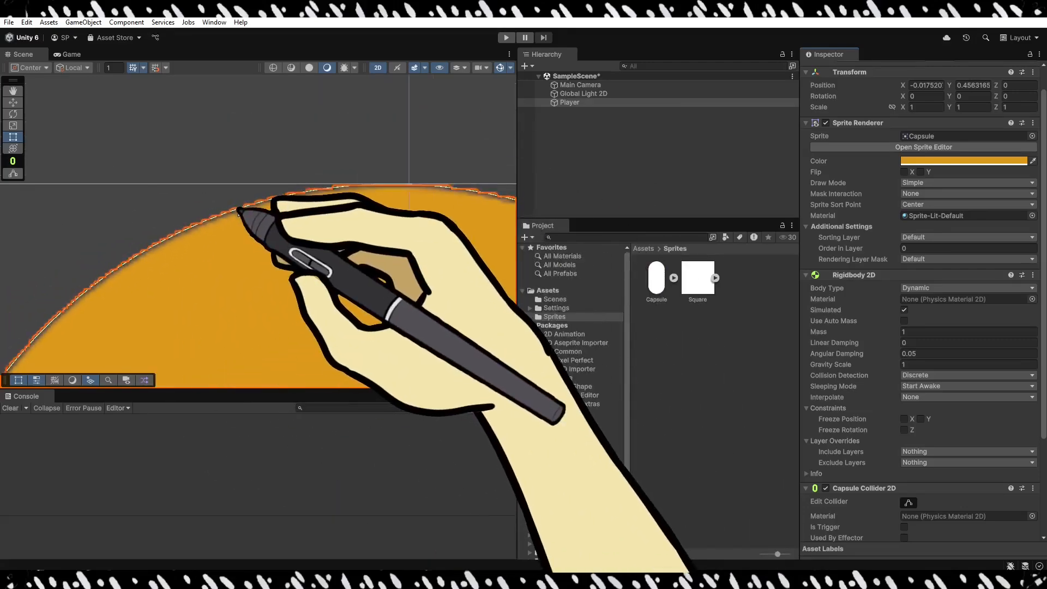
pyautogui.scroll(-8, 238, 209)
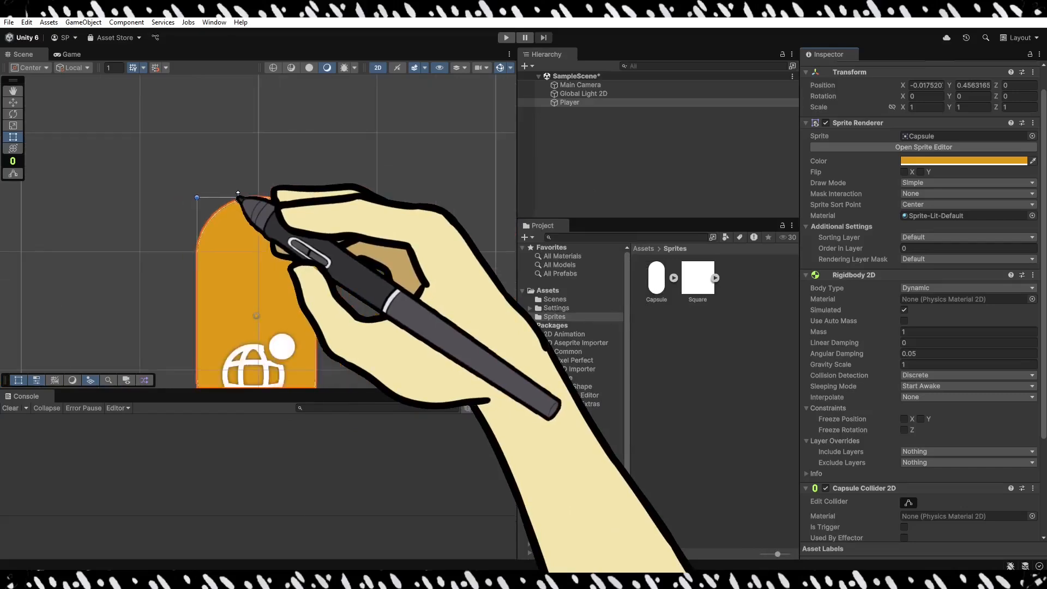
pyautogui.press('f')
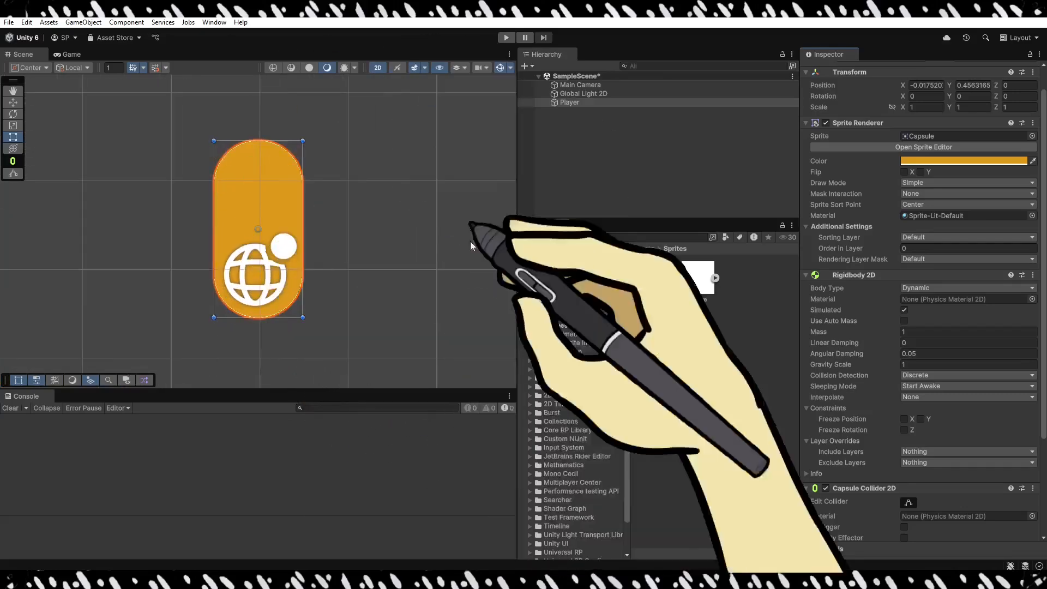
# Try enlarging the Player's capsule collider by its edit handles to about 1.73 by 2.50, and undo the resizing.
pyautogui.scroll(-5, 873, 334)
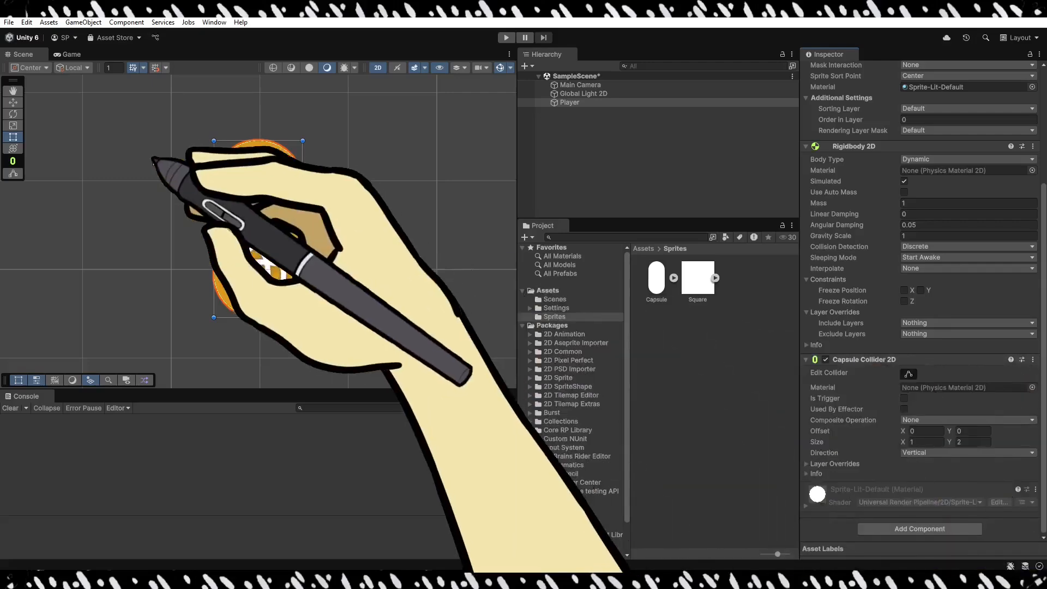
pyautogui.click(909, 373)
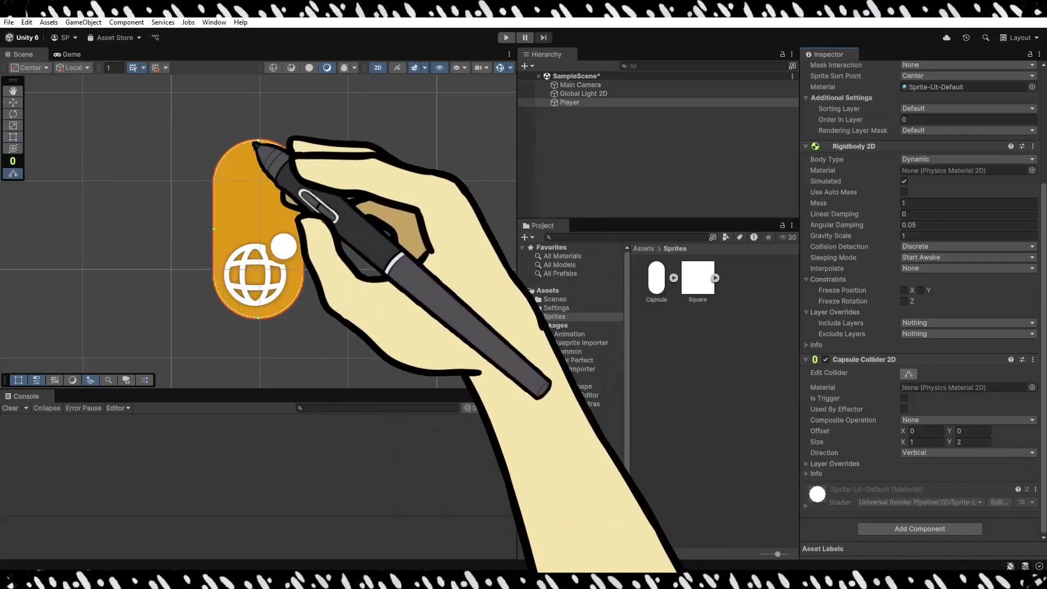
pyautogui.moveTo(258, 140); pyautogui.dragTo(258, 119)
pyautogui.moveTo(303, 218); pyautogui.dragTo(338, 218)
pyautogui.moveTo(214, 218); pyautogui.dragTo(186, 218)
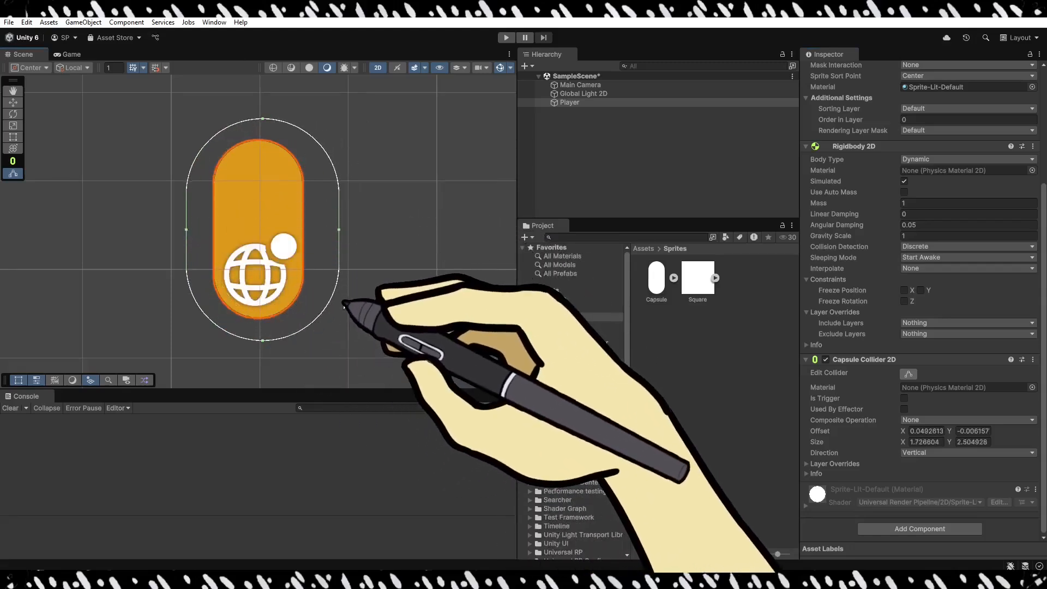
pyautogui.hotkey('ctrl', 'z')
pyautogui.hotkey('ctrl', 'z')
pyautogui.hotkey('ctrl', 'z')
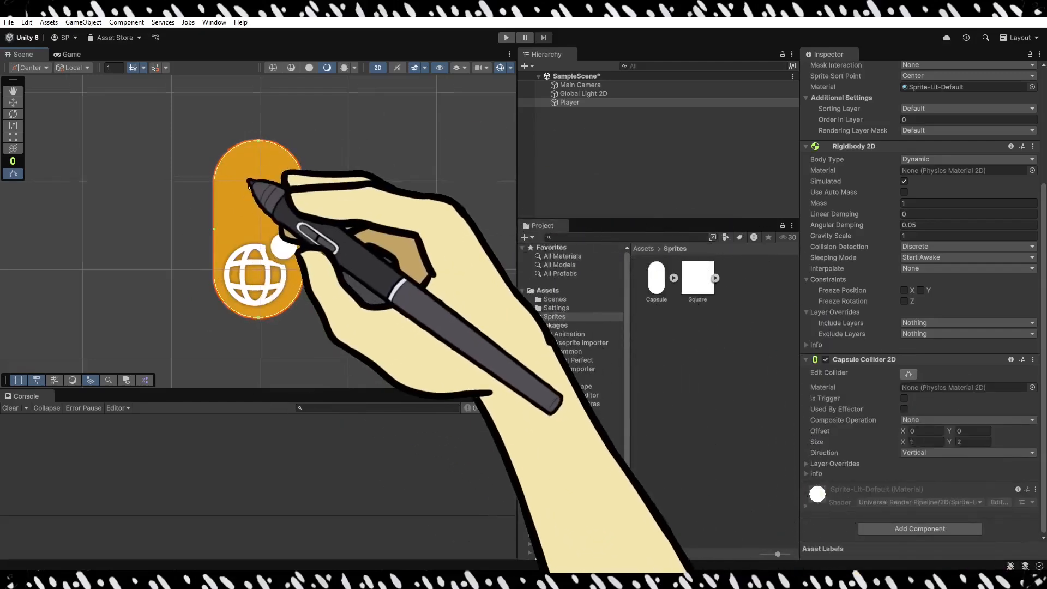
# Try shifting the Capsule Collider 2D with an X offset of 0.21, and set both offset values back to 0.
pyautogui.scroll(1, 254, 183)
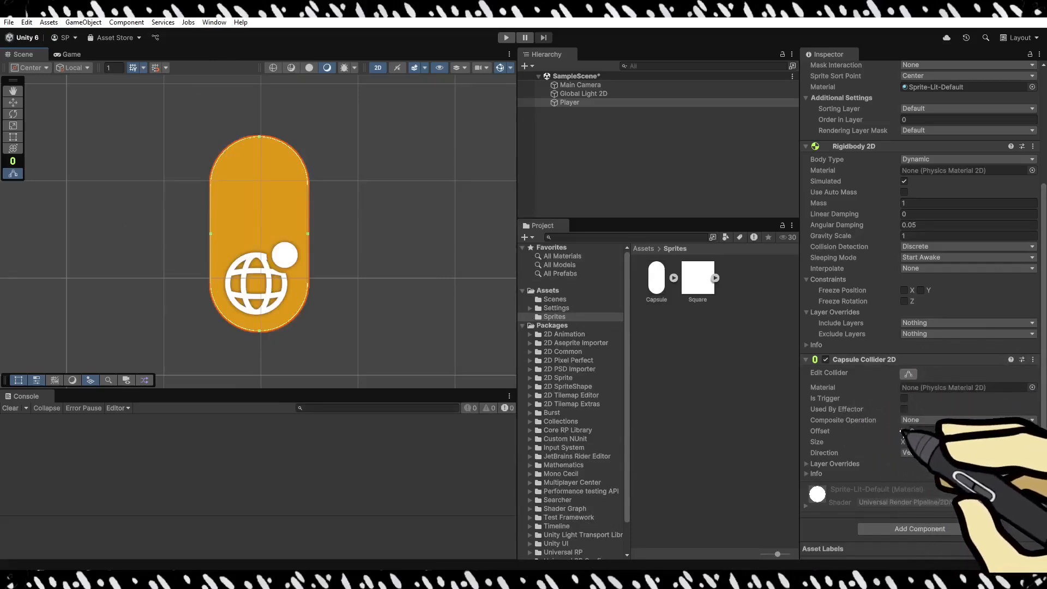
pyautogui.moveTo(901, 431); pyautogui.dragTo(948, 437)
pyautogui.click(923, 434)
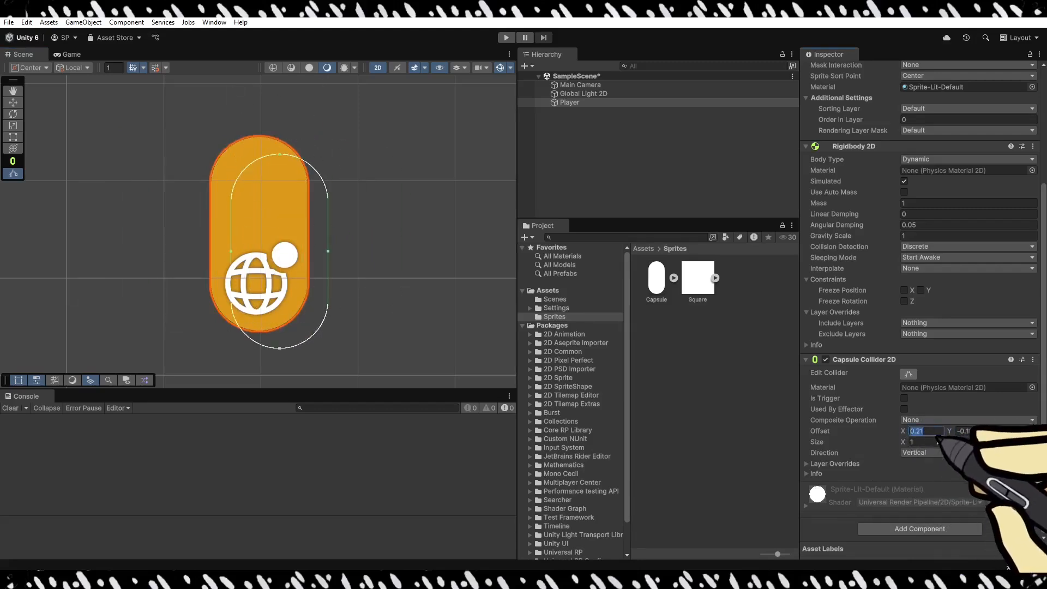
pyautogui.write('0')
pyautogui.click(976, 431)
pyautogui.write('0')
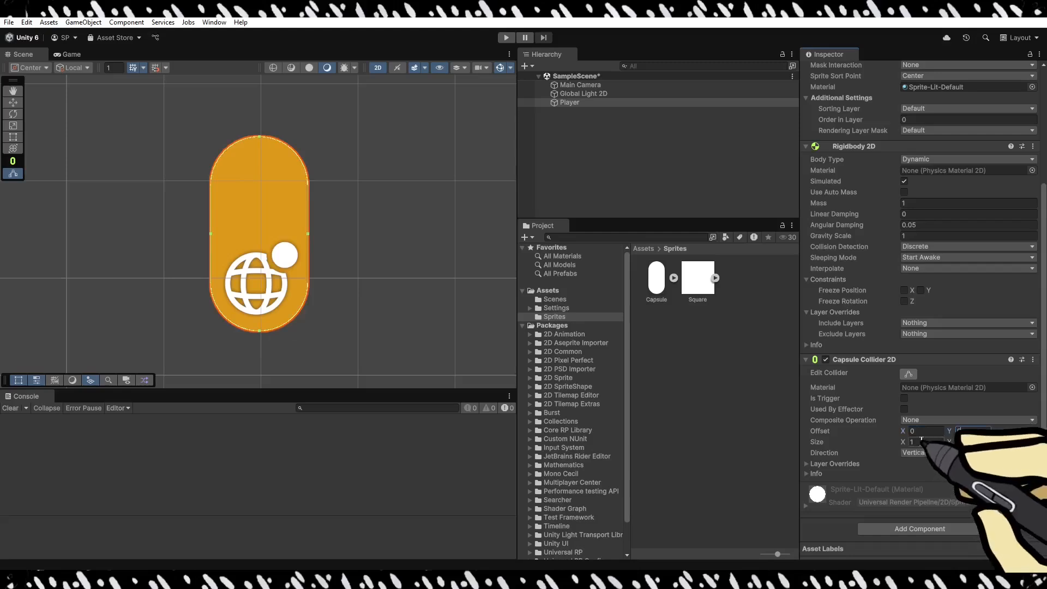
# Try a Capsule Collider 2D size of X 1.79, Y 1.15, and undo the size changes.
pyautogui.moveTo(903, 442)
pyautogui.mouseDown()
pyautogui.moveTo(862, 447)
pyautogui.moveTo(1008, 442)
pyautogui.moveTo(889, 446)
pyautogui.mouseUp()
pyautogui.hotkey('ctrl', 'z')
pyautogui.hotkey('ctrl', 'z')
pyautogui.hotkey('ctrl', 'z')
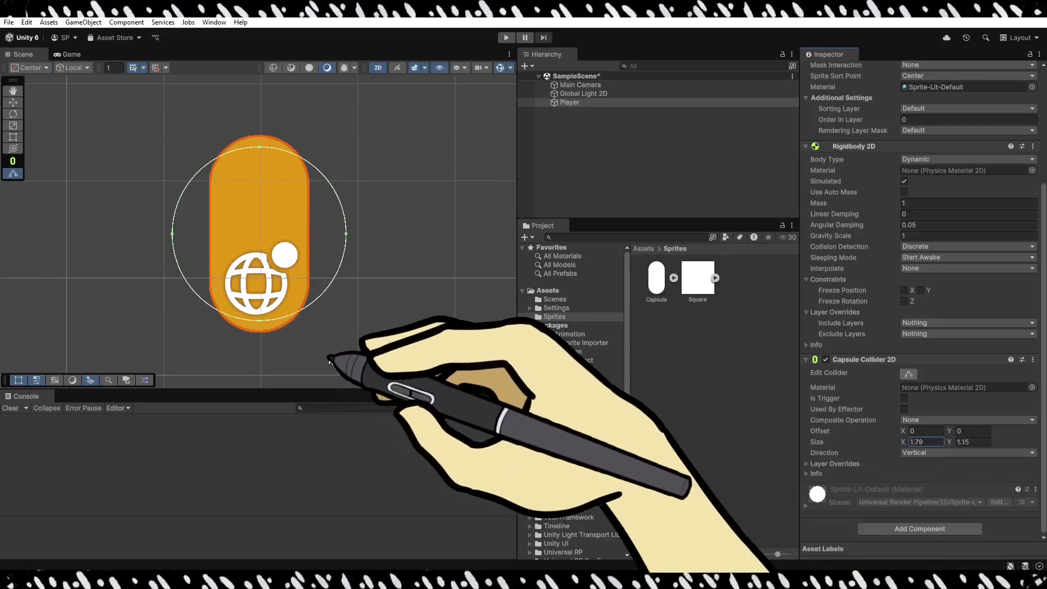
pyautogui.hotkey('ctrl', 'z')
# Run the scene in Play mode to check the Player's Rigidbody 2D physics, and stop it.
pyautogui.scroll(-10, 323, 218)
pyautogui.moveTo(321, 230); pyautogui.dragTo(293, 186, button='middle')
pyautogui.scroll(2, 338, 213)
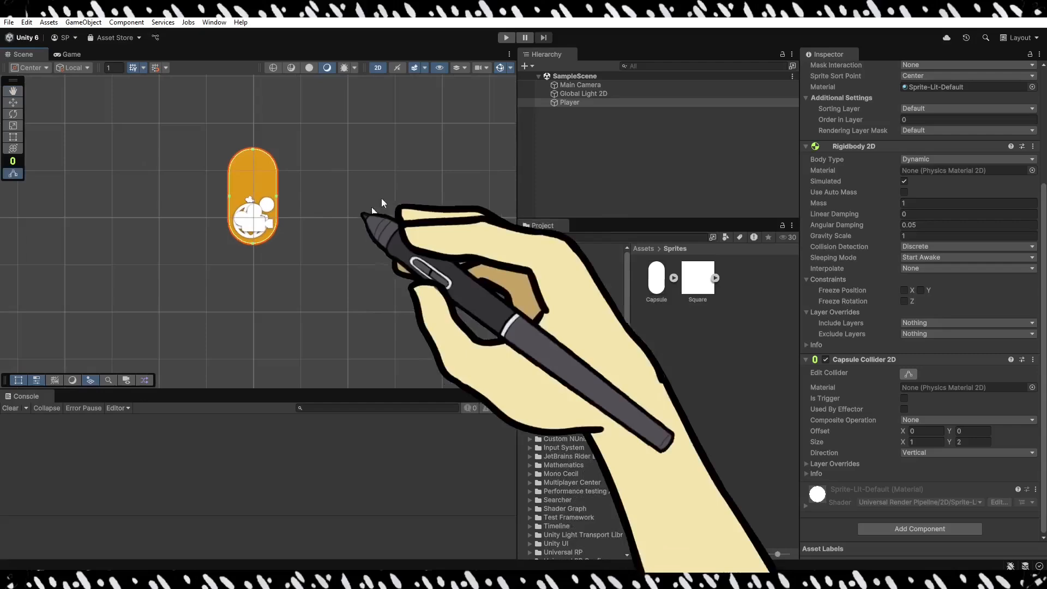
pyautogui.click(505, 38)
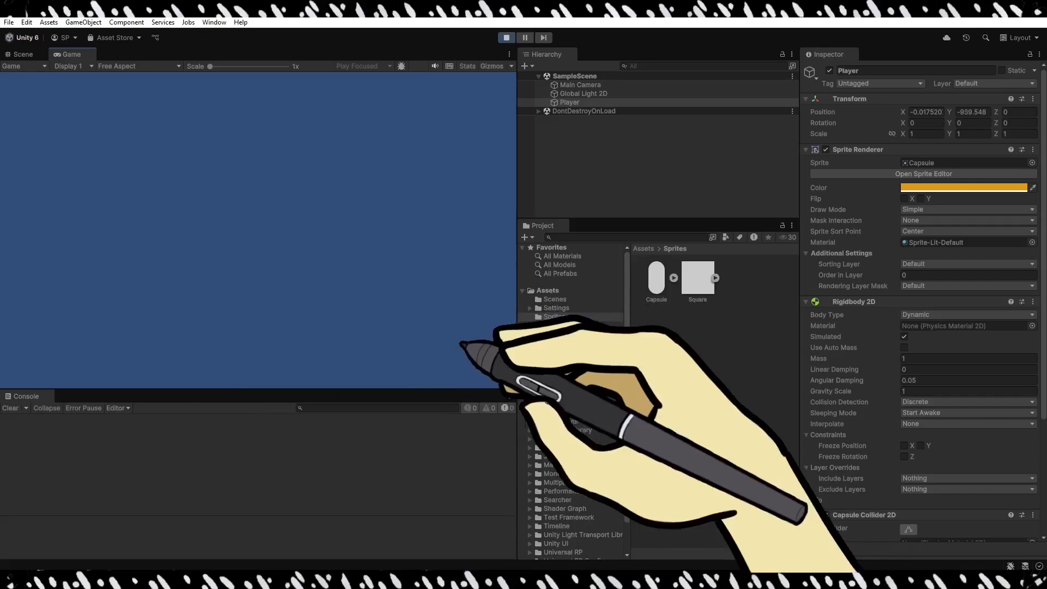
pyautogui.click(506, 37)
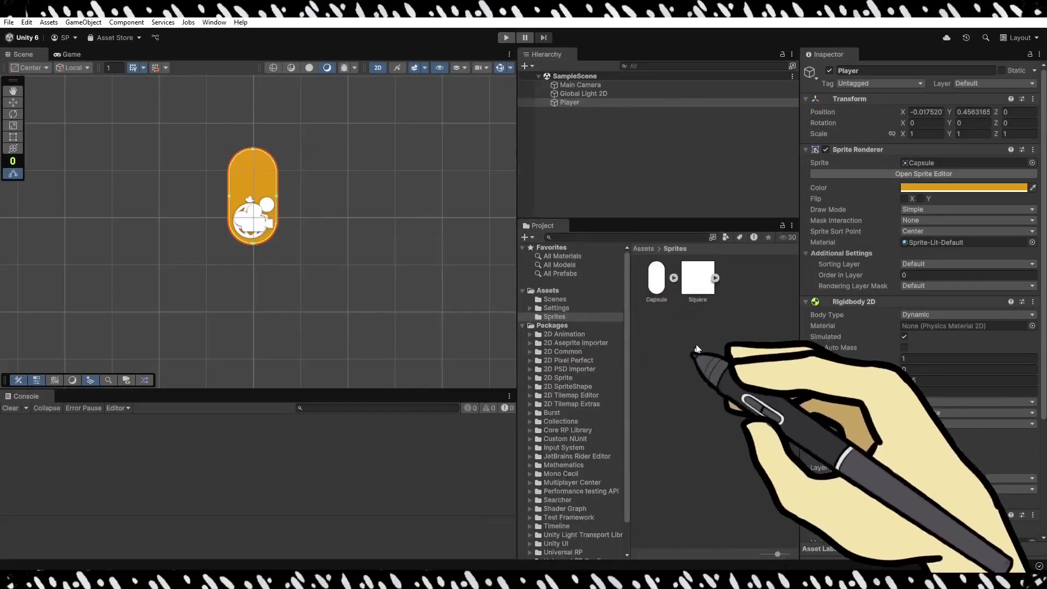
# Place the Square sprite beneath the Player at about X -0.07, Y -1.64 and widen it to an X scale of about 15.84.
pyautogui.click(699, 276)
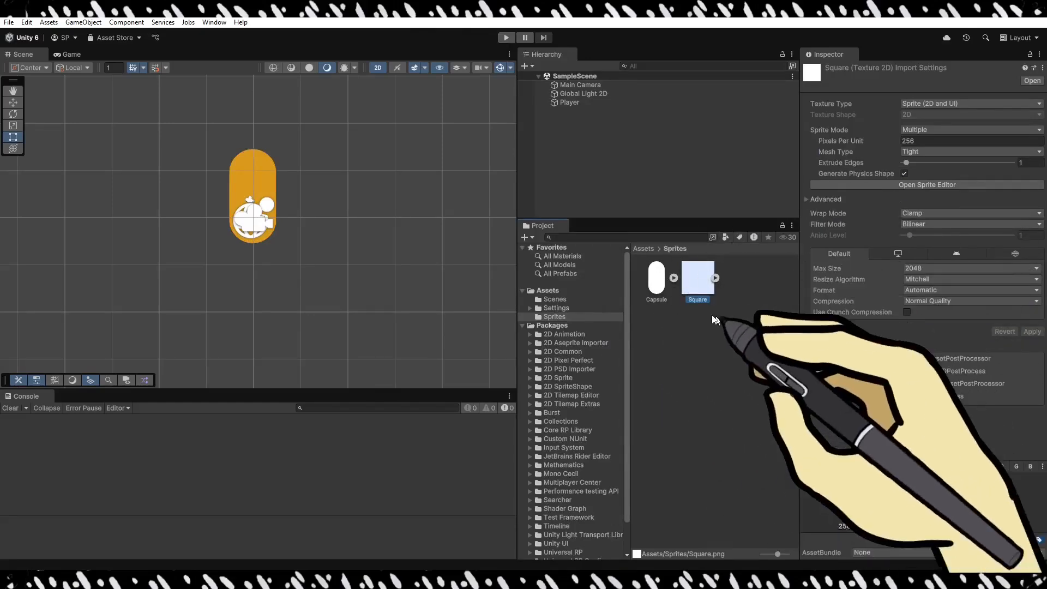
pyautogui.moveTo(697, 278); pyautogui.dragTo(252, 298)
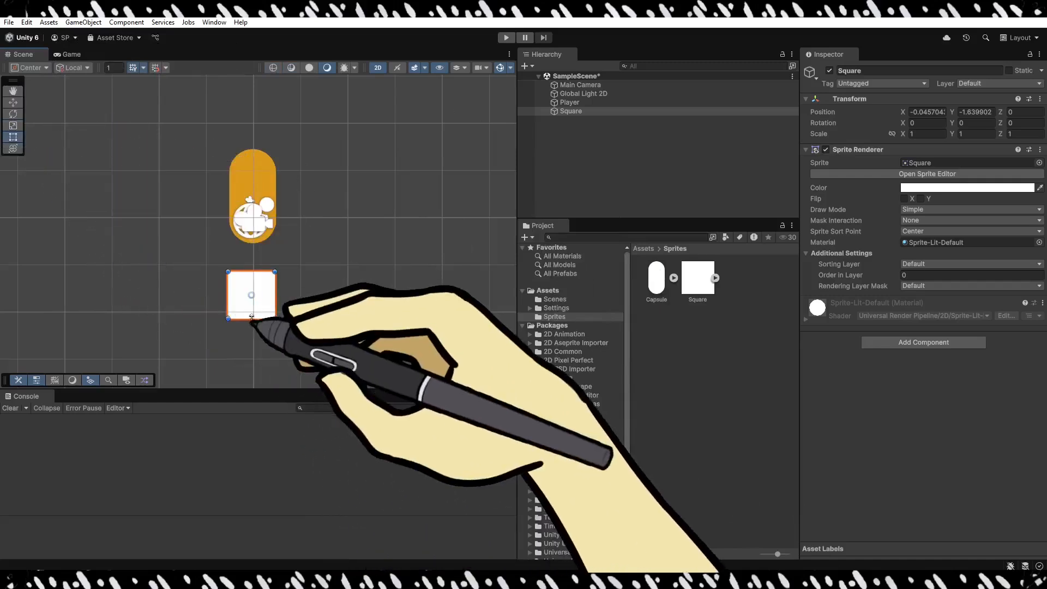
pyautogui.scroll(-2, 365, 309)
pyautogui.moveTo(358, 294); pyautogui.dragTo(295, 213, button='middle')
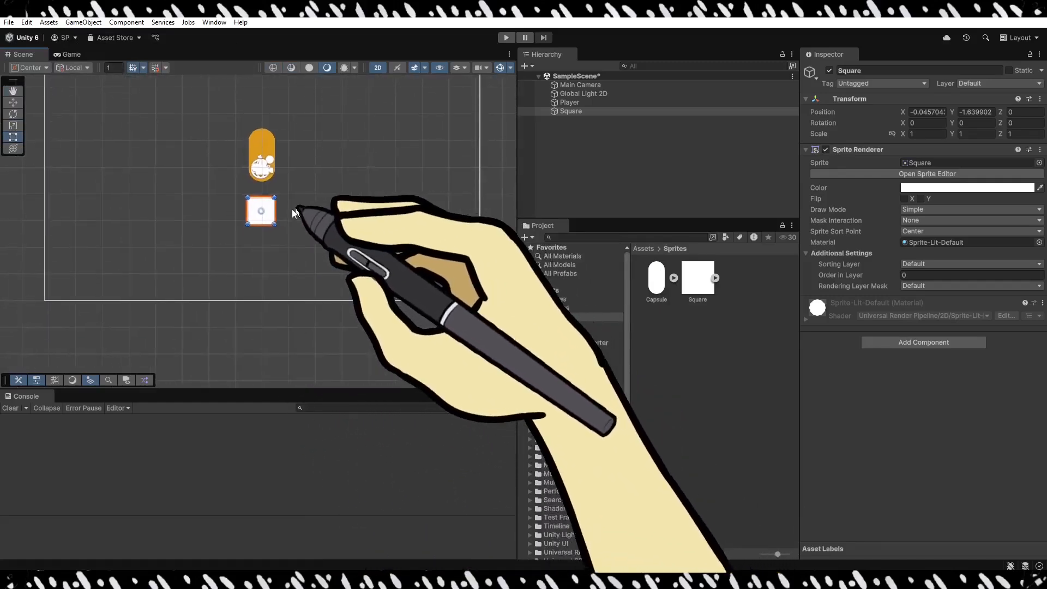
pyautogui.moveTo(325, 208); pyautogui.dragTo(472, 211)
pyautogui.moveTo(250, 210); pyautogui.dragTo(44, 218)
pyautogui.scroll(2, 257, 191)
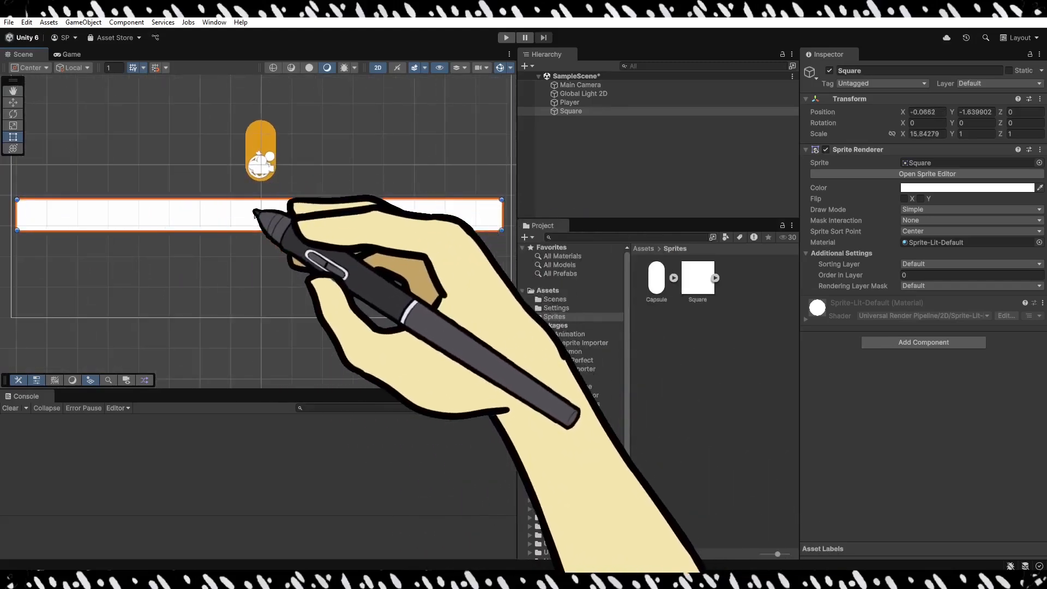
pyautogui.scroll(-1, 248, 202)
# Add a Rigidbody 2D and a Box Collider 2D component to the Square.
pyautogui.click(274, 145)
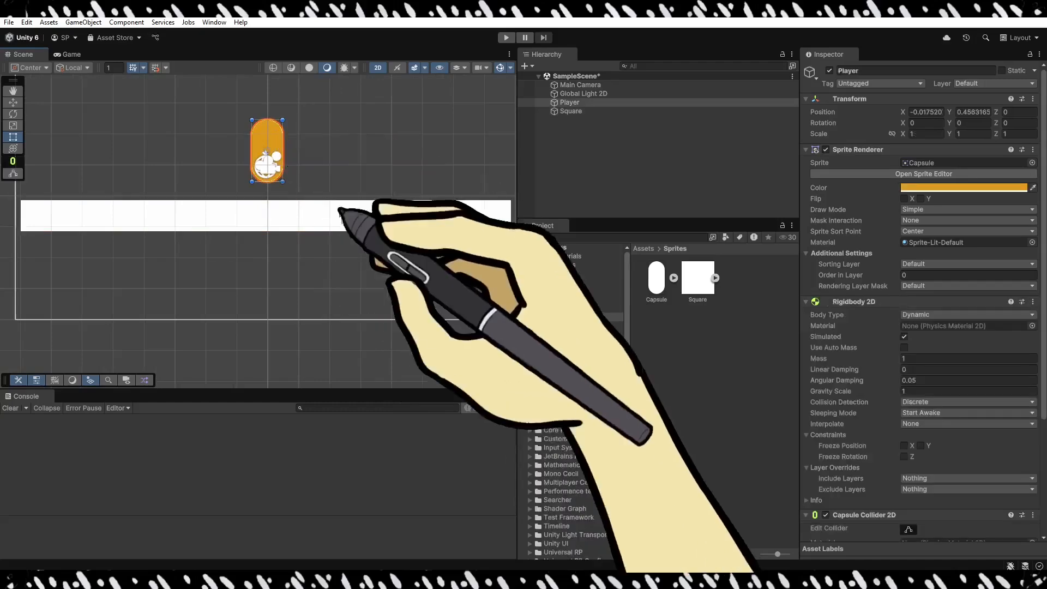
pyautogui.click(286, 216)
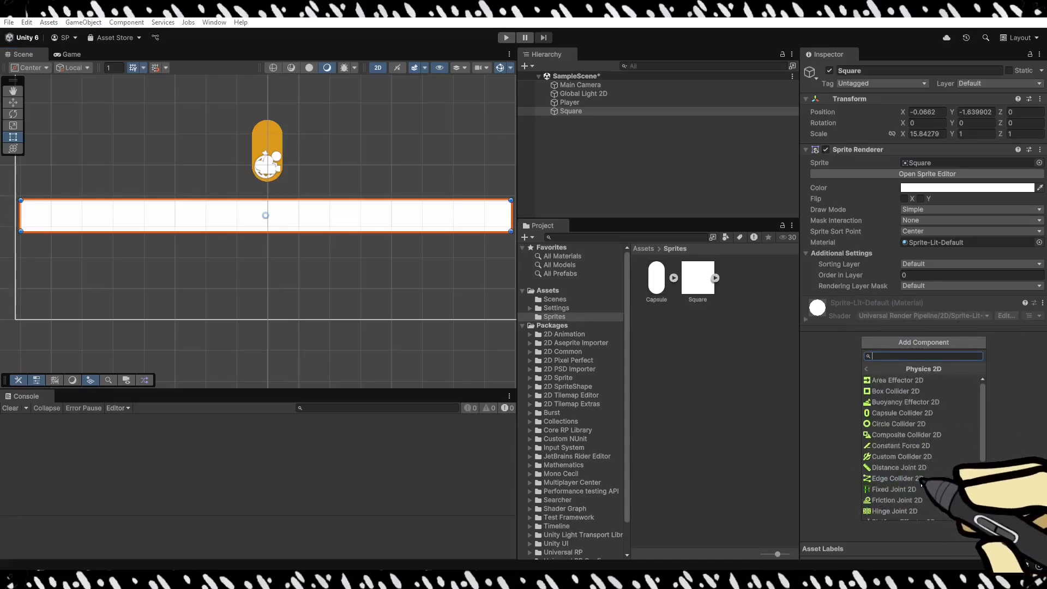
pyautogui.click(924, 460)
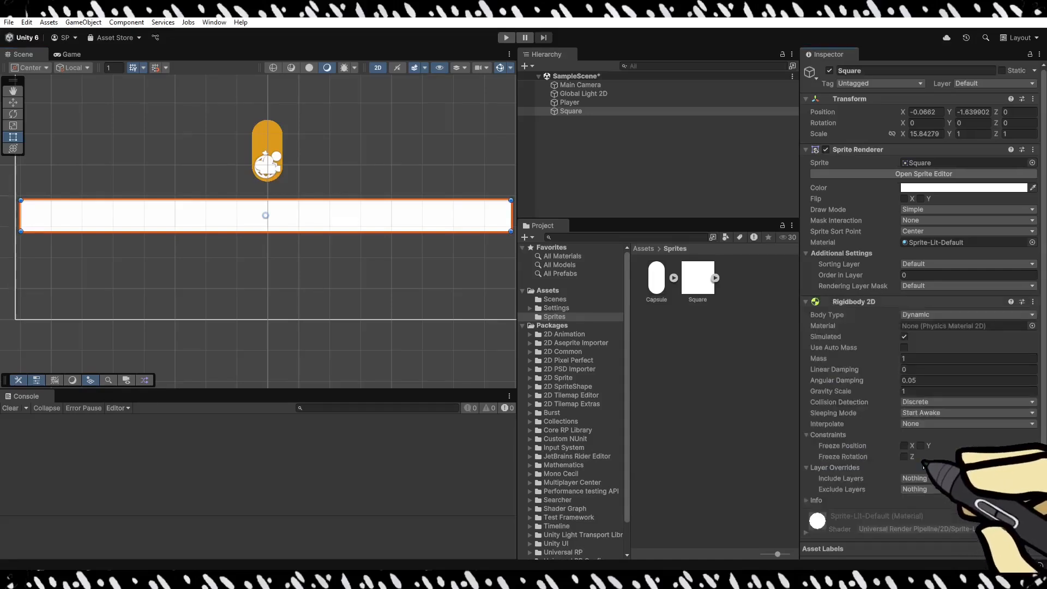
pyautogui.scroll(-2, 932, 543)
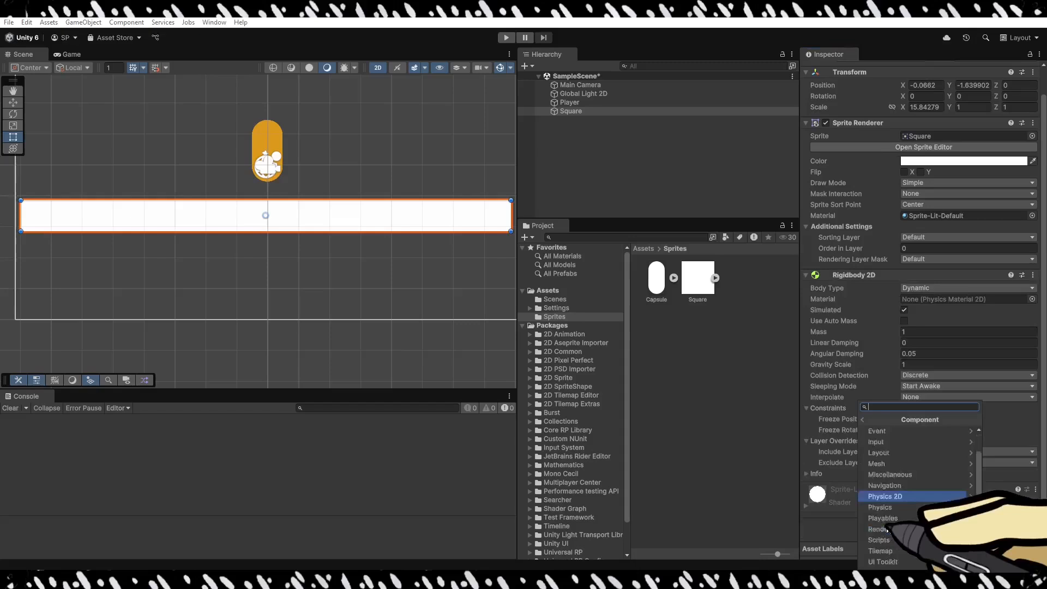
pyautogui.click(894, 529)
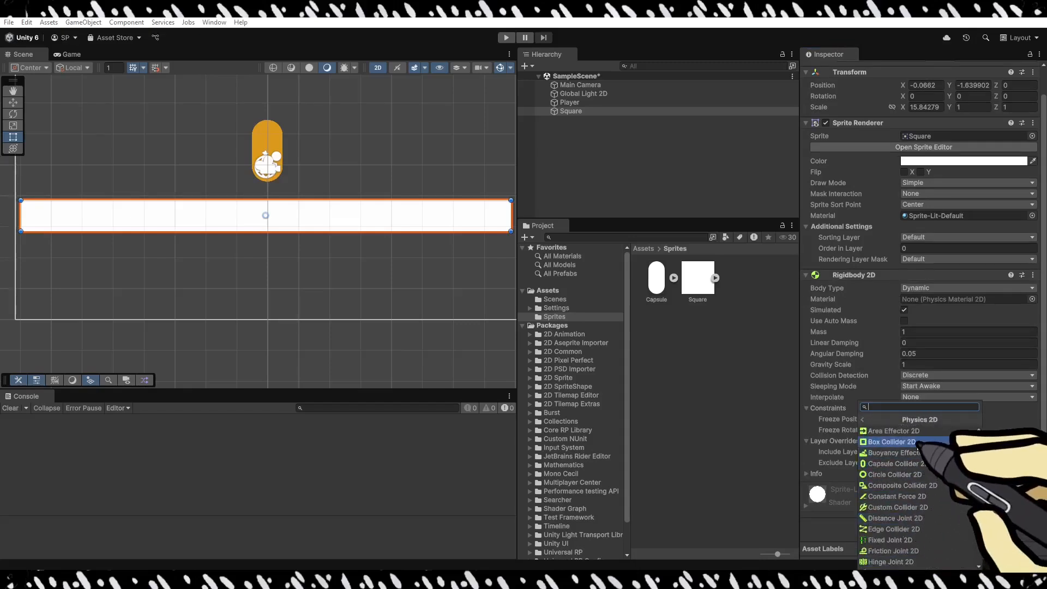
pyautogui.click(915, 442)
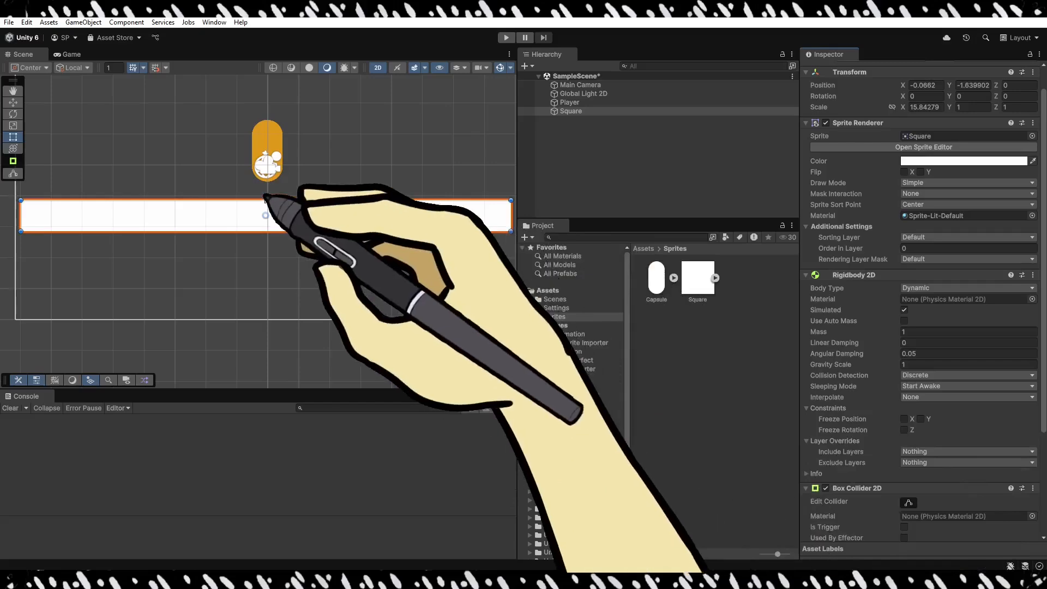
# Run the scene in Play mode to check how the Square behaves with a Dynamic body, and stop it.
pyautogui.scroll(7, 266, 199)
pyautogui.scroll(-7, 270, 199)
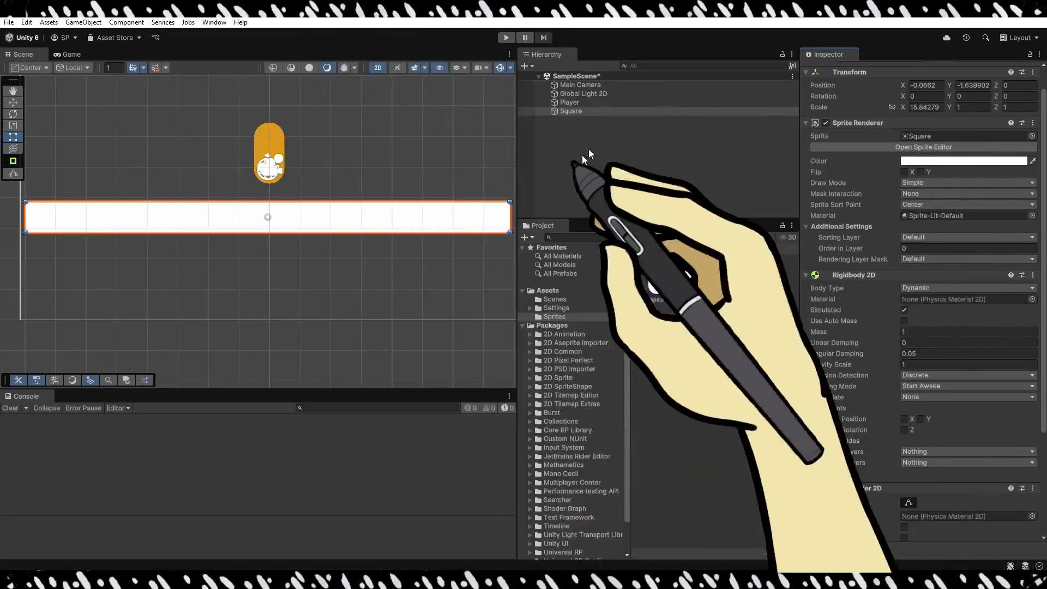
pyautogui.click(506, 38)
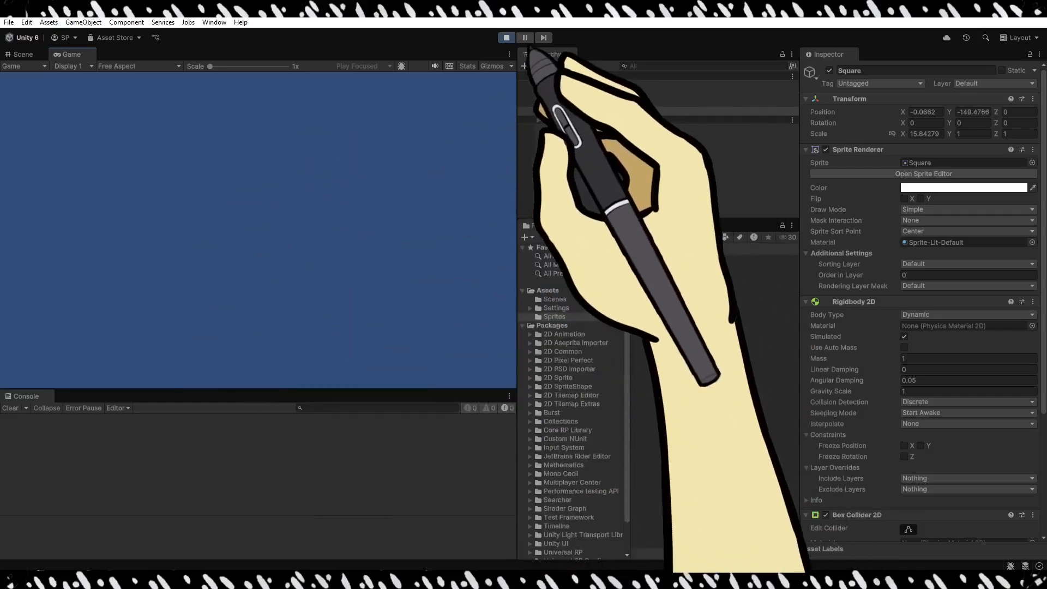
pyautogui.click(506, 37)
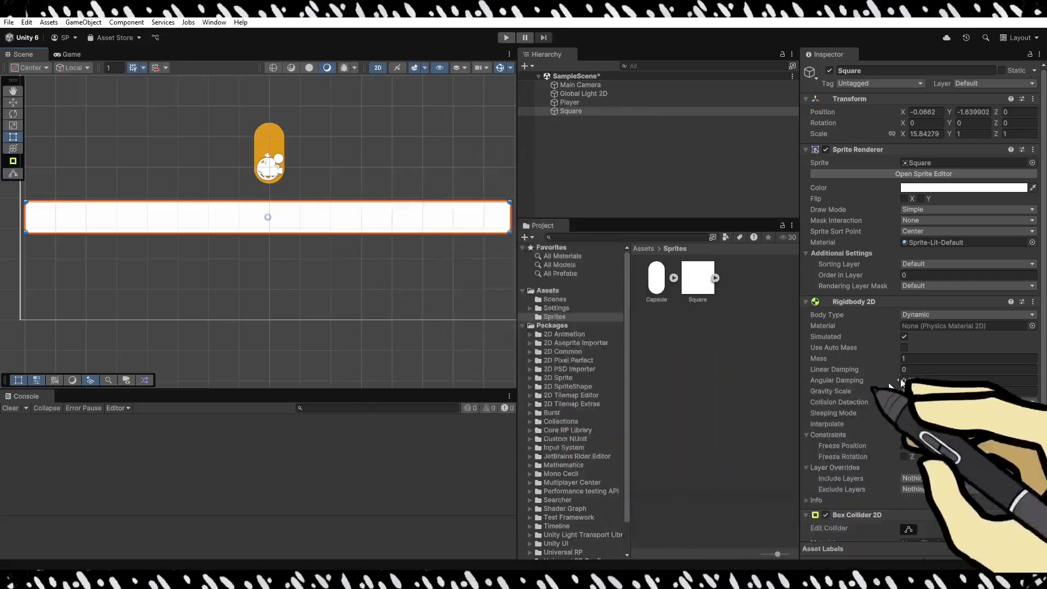
# Set the Square's Rigidbody 2D body type to Static, and test it with a Play mode run.
pyautogui.scroll(-5, 885, 223)
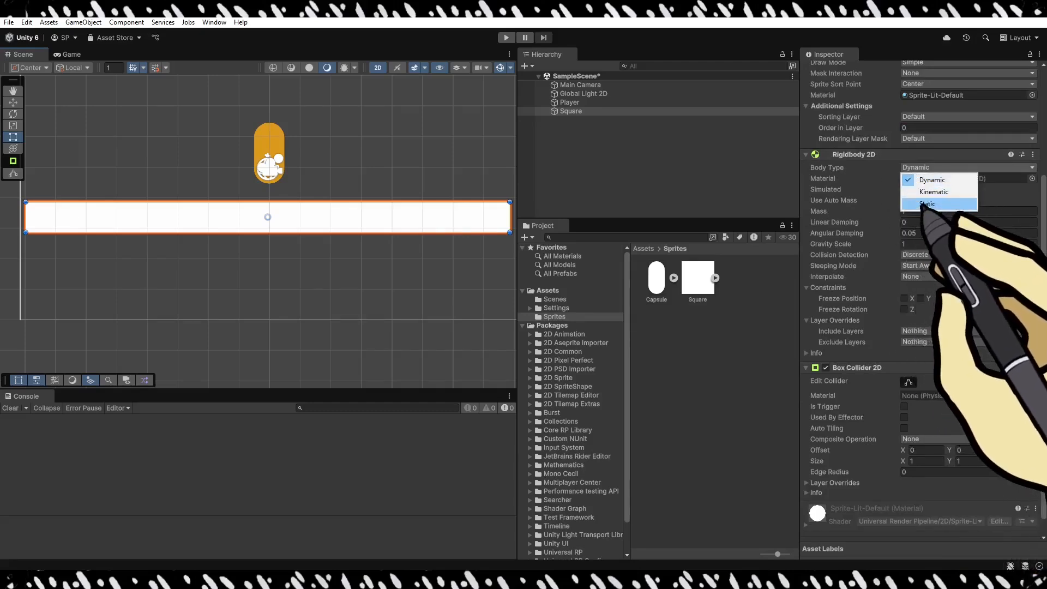
pyautogui.click(927, 203)
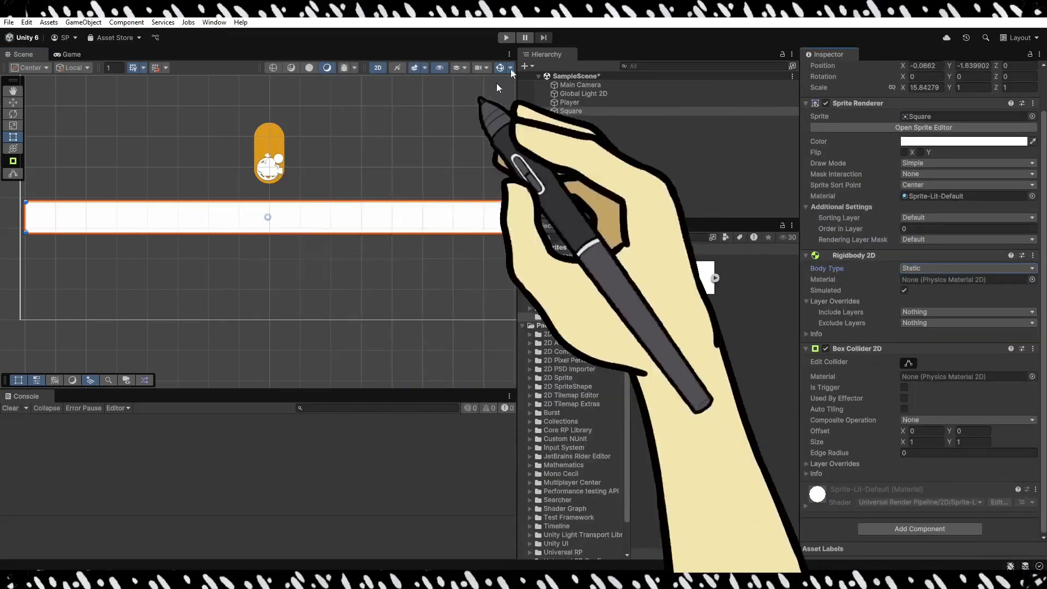
pyautogui.click(506, 38)
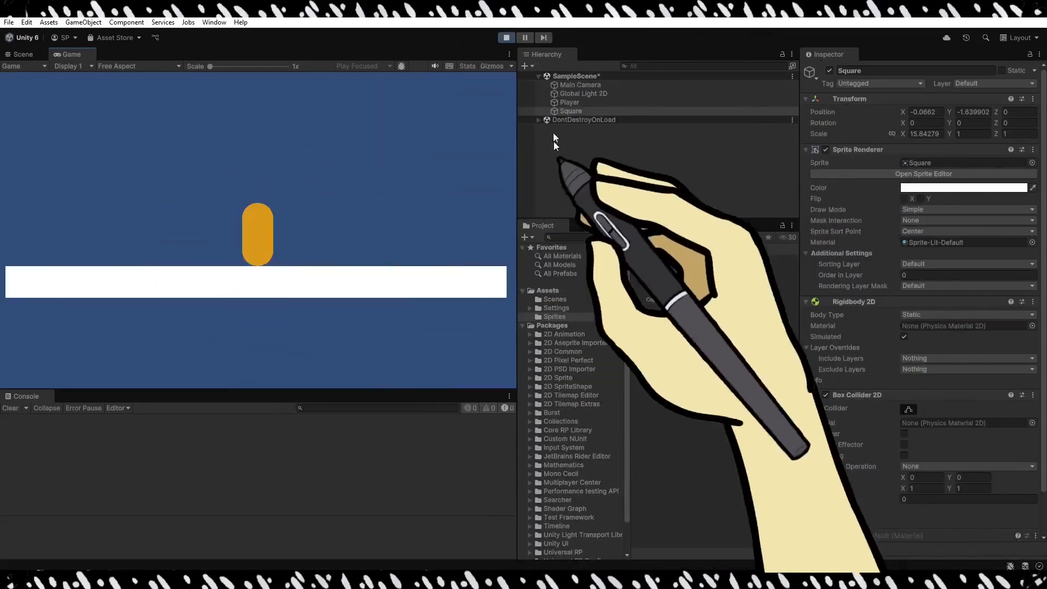
pyautogui.click(506, 37)
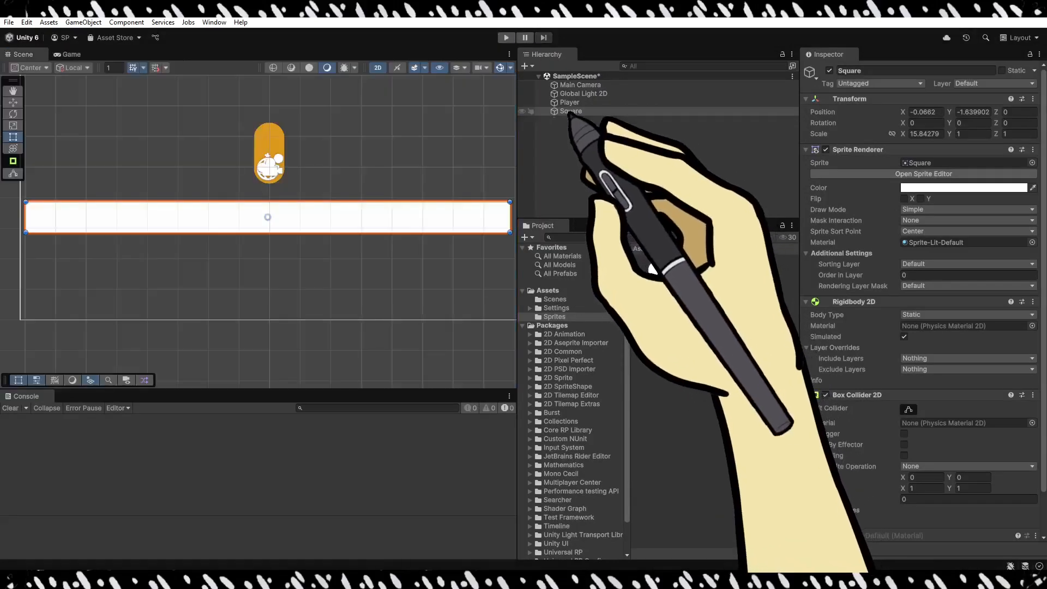
# Rename the Square object as Chao.
pyautogui.click(571, 111)
pyautogui.press('h')
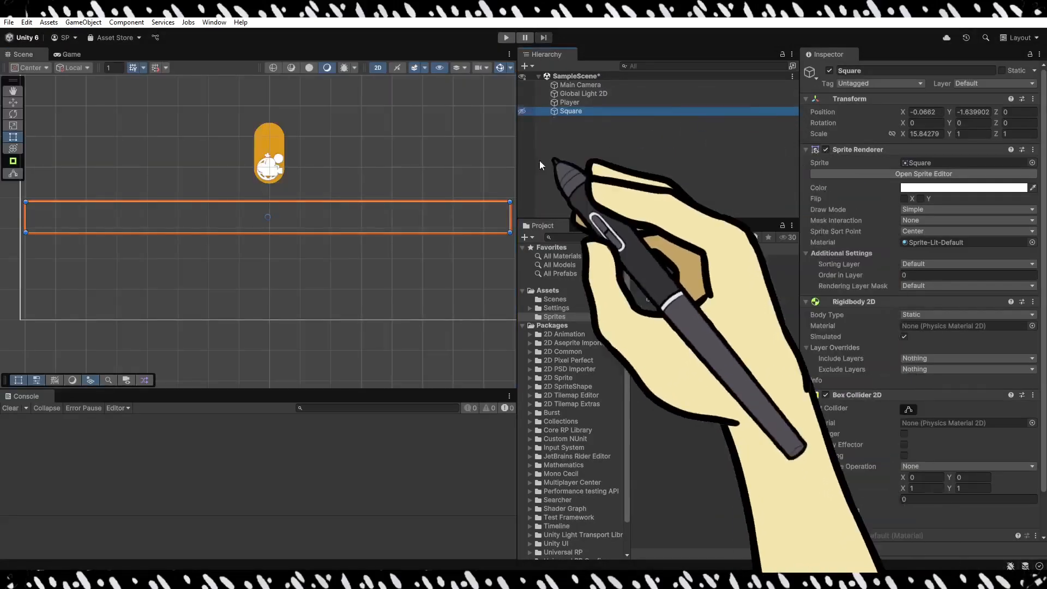
pyautogui.press('h')
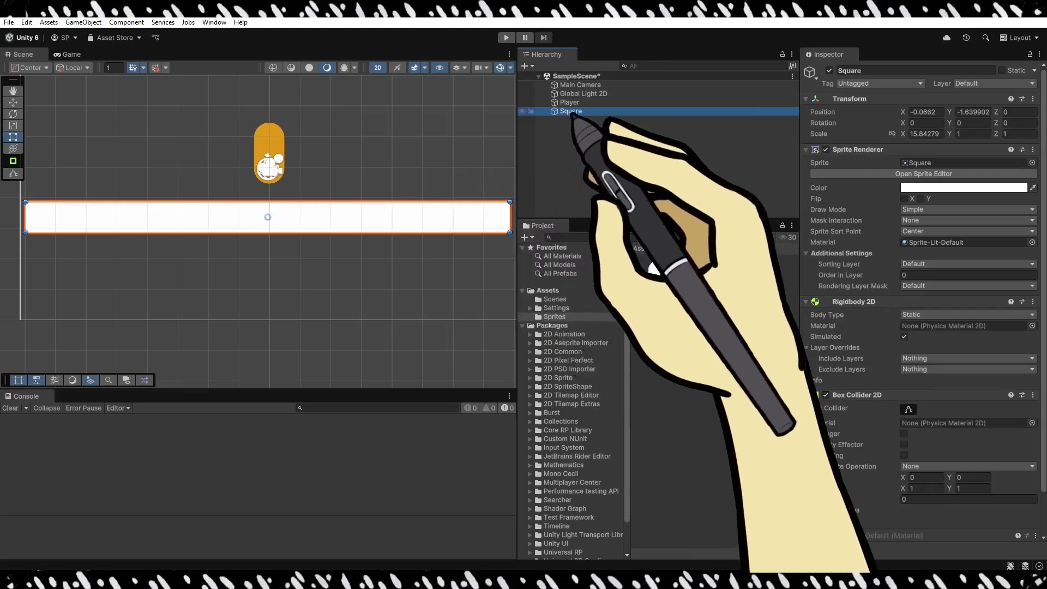
pyautogui.click(571, 113)
pyautogui.write('Chao')
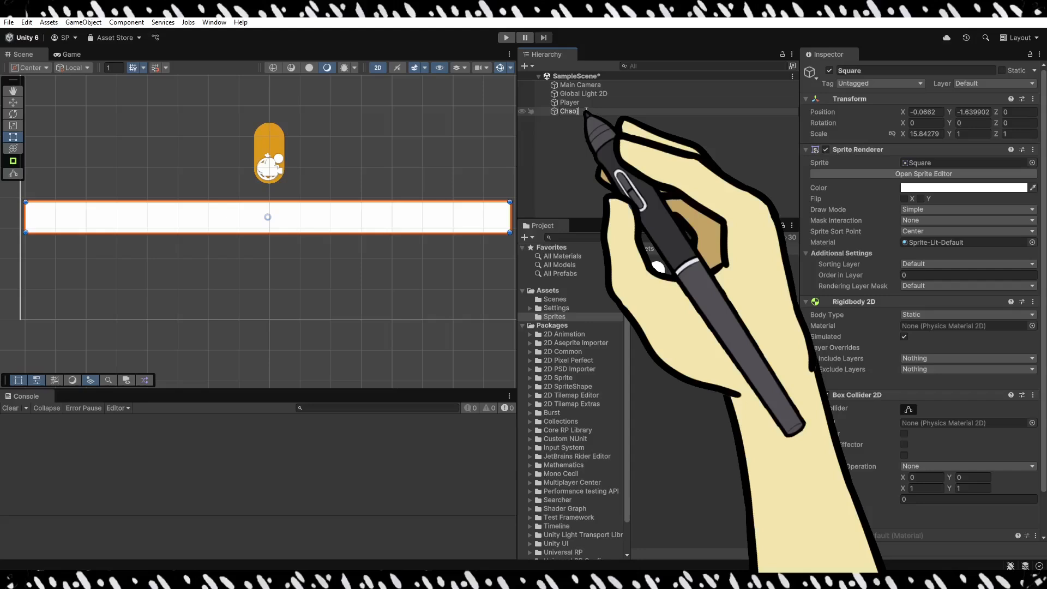
pyautogui.press('Return')
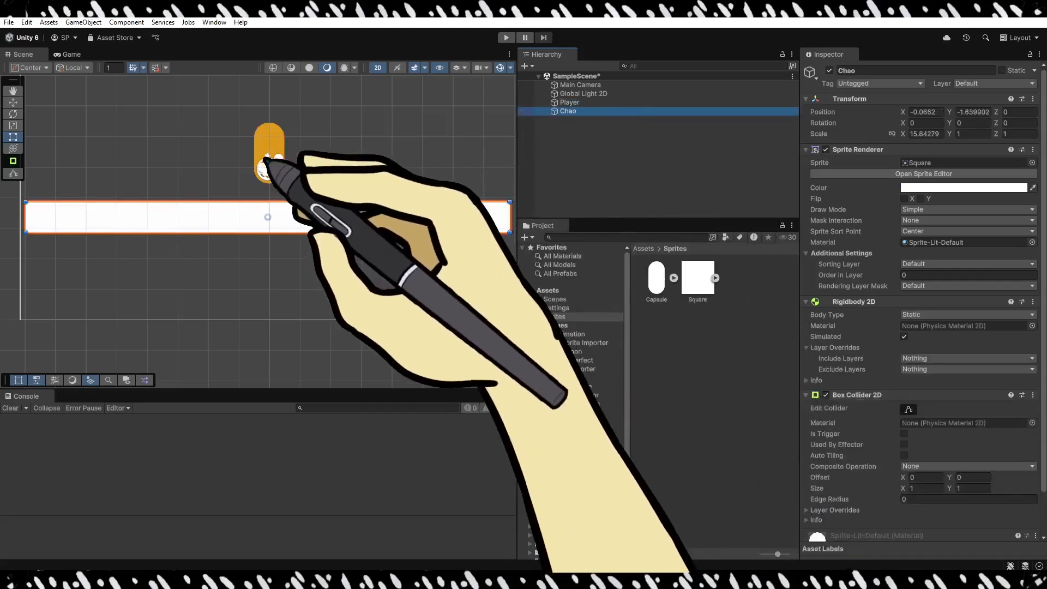
# Move the Player up to about X 0, Y 1.54.
pyautogui.click(269, 153)
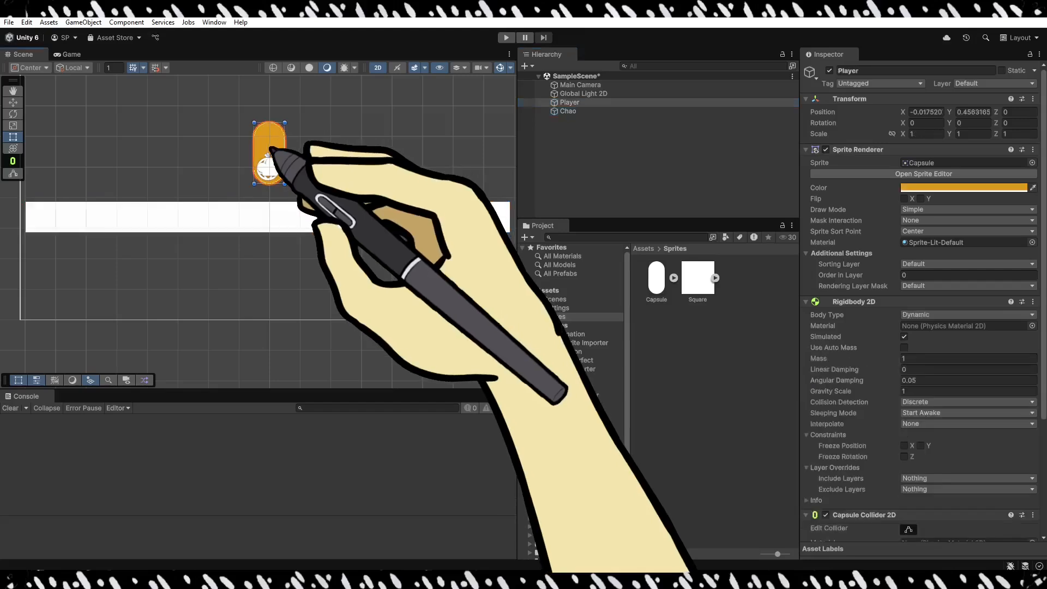
pyautogui.moveTo(269, 148); pyautogui.dragTo(272, 108)
# Duplicate Chao to form a raised step, placing the original at about X 0, Y -3.16 and the copy at about X 8.09, Y -2.64.
pyautogui.click(209, 223)
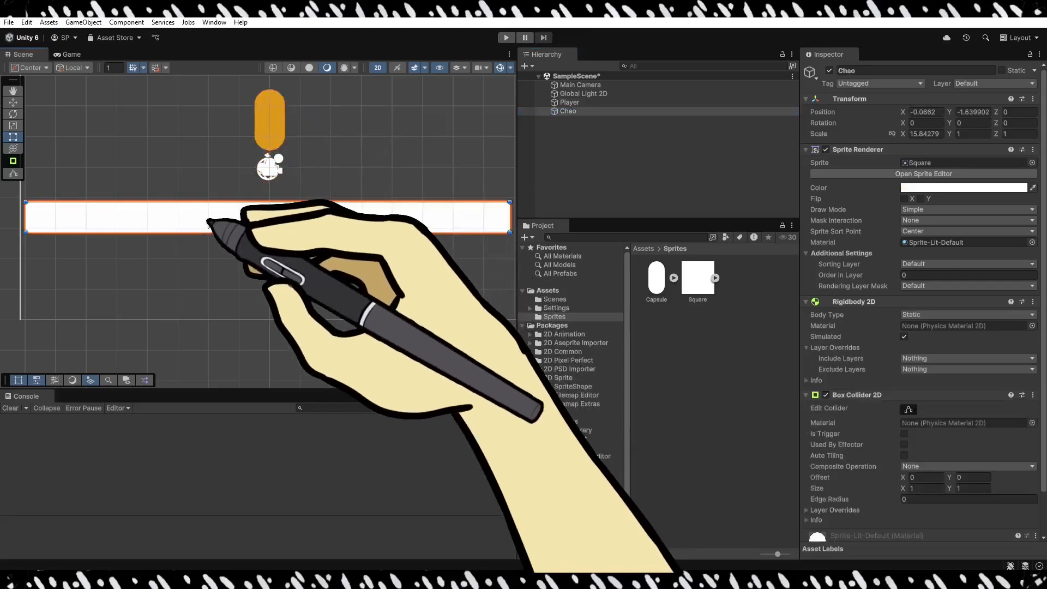
pyautogui.hotkey('ctrl', 'd')
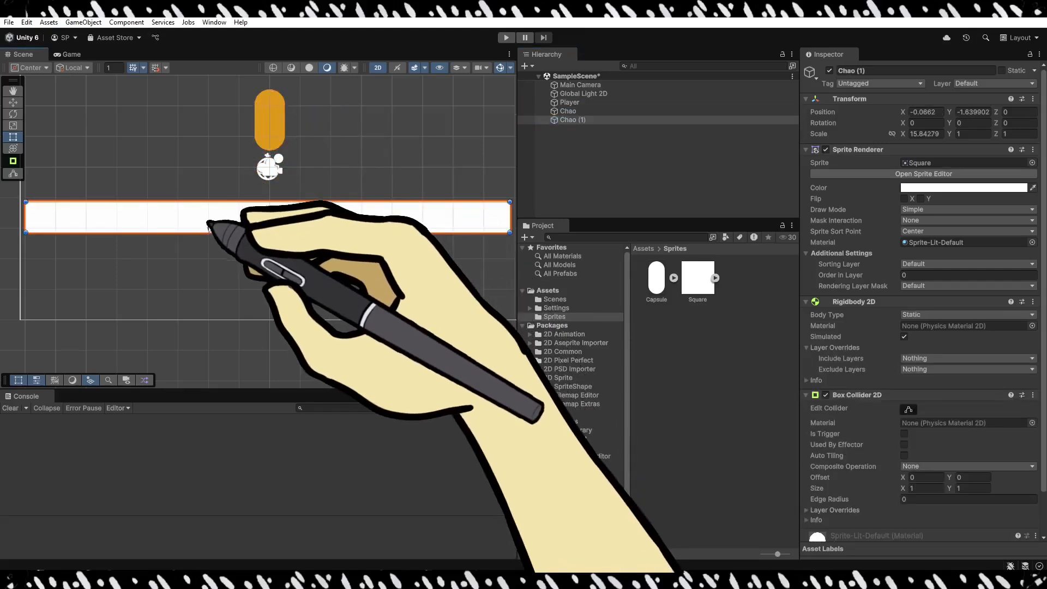
pyautogui.moveTo(155, 226); pyautogui.dragTo(391, 206)
pyautogui.scroll(4, 319, 185)
pyautogui.scroll(-4, 277, 200)
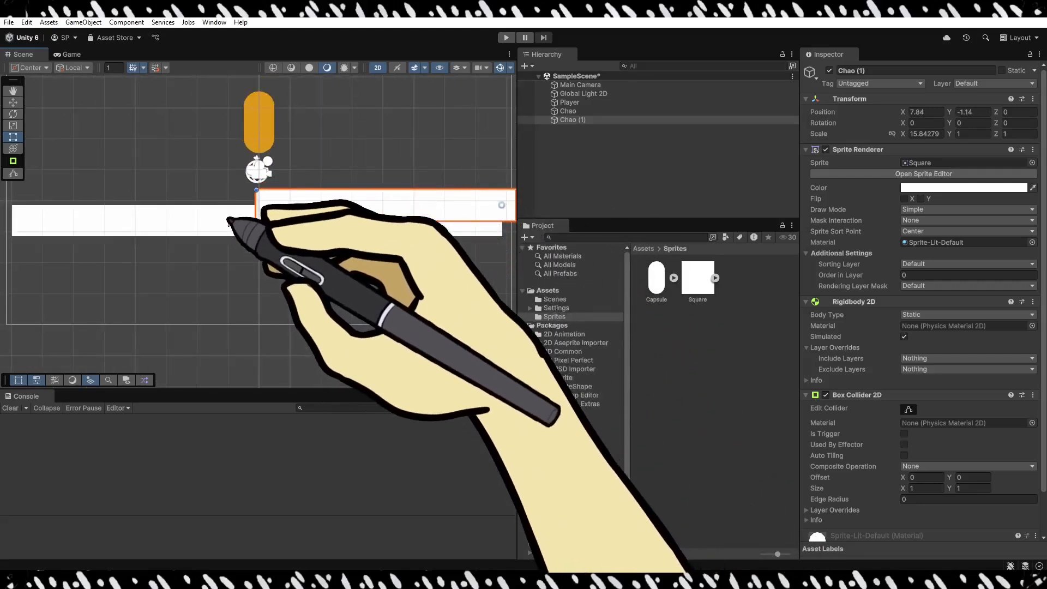
pyautogui.moveTo(238, 231); pyautogui.dragTo(240, 277)
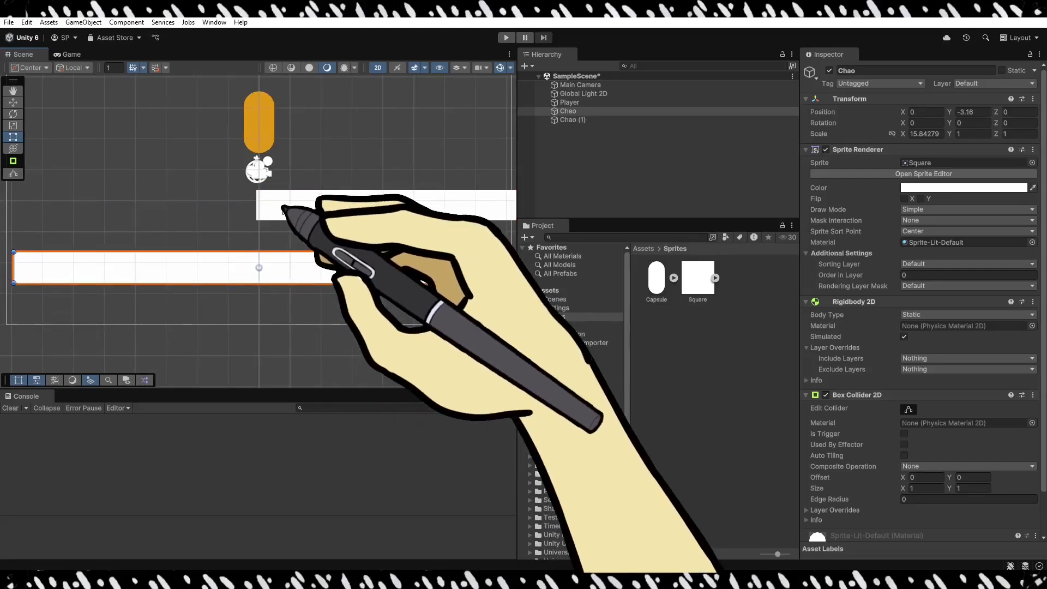
pyautogui.click(283, 209)
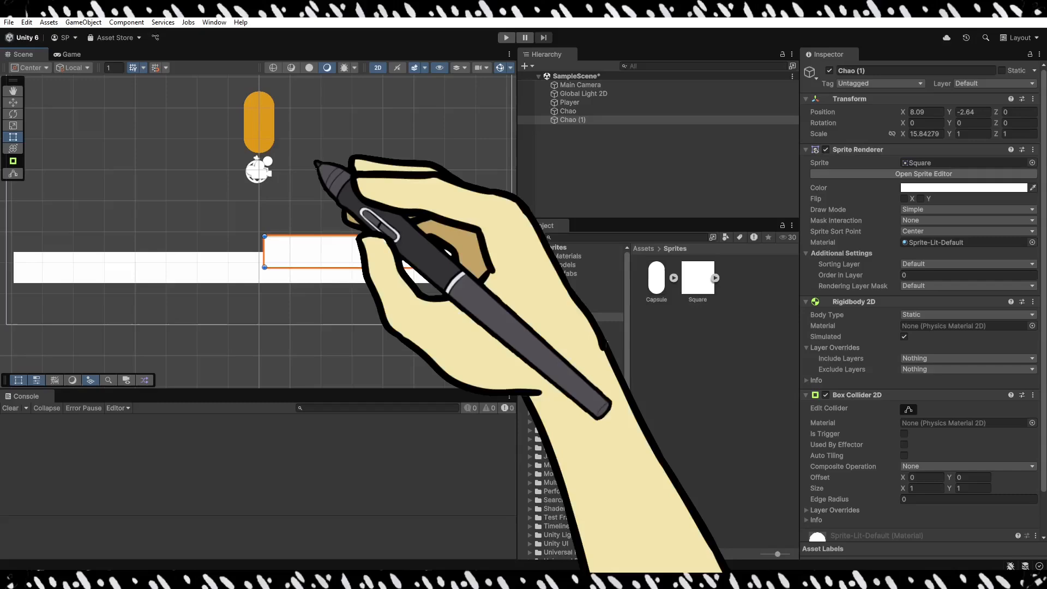
# Try the Player close to the floor's step, and place it high above the step's edge at about X 0.02, Y 1.79.
pyautogui.click(263, 133)
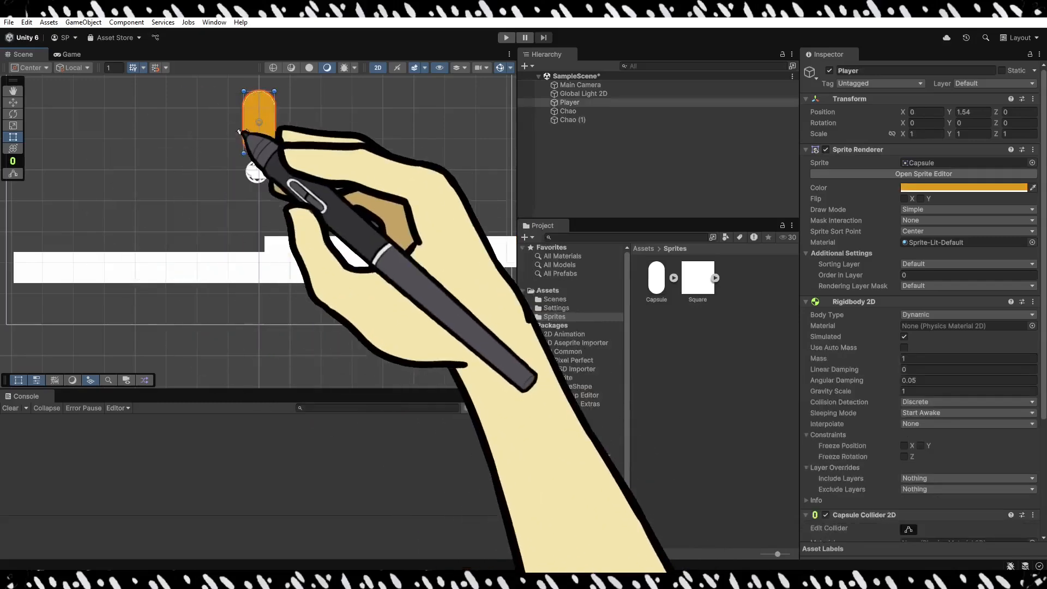
pyautogui.scroll(-1, 238, 183)
pyautogui.moveTo(262, 113); pyautogui.dragTo(256, 190)
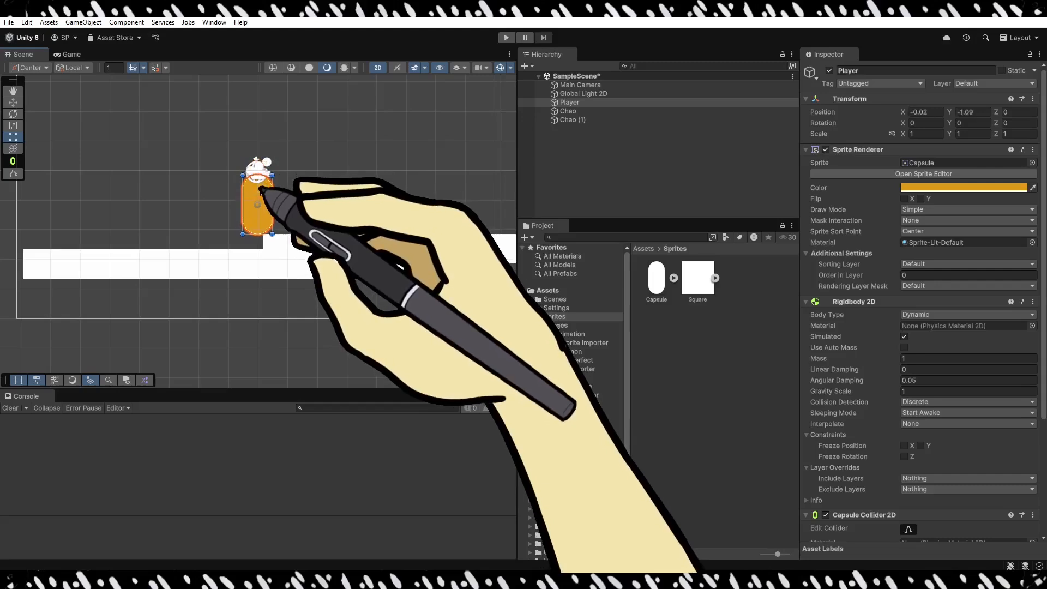
pyautogui.moveTo(187, 202); pyautogui.dragTo(265, 188)
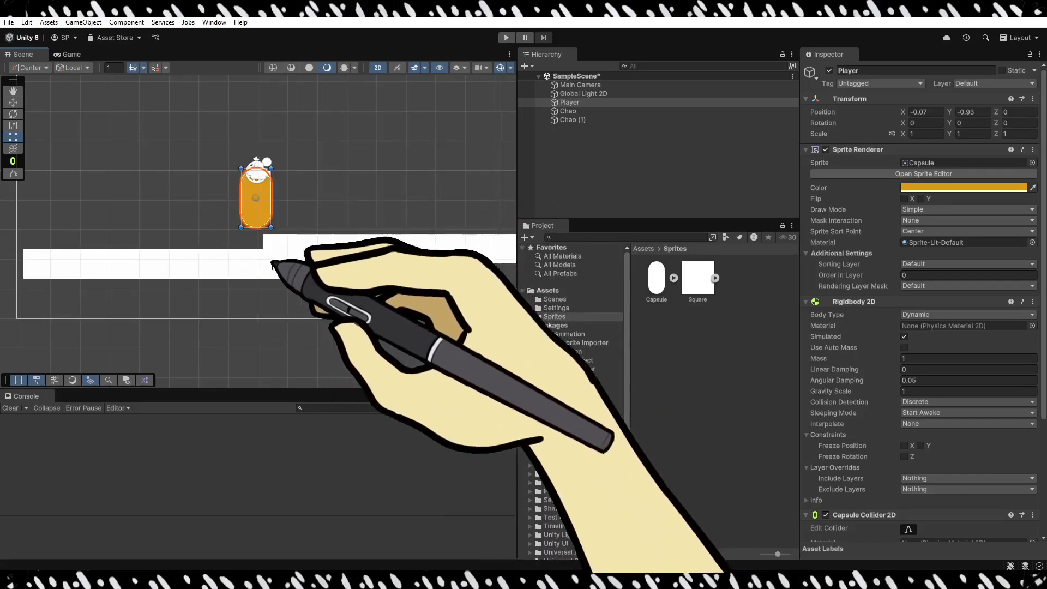
pyautogui.moveTo(264, 195); pyautogui.dragTo(270, 111)
pyautogui.moveTo(275, 123); pyautogui.dragTo(296, 150, button='middle')
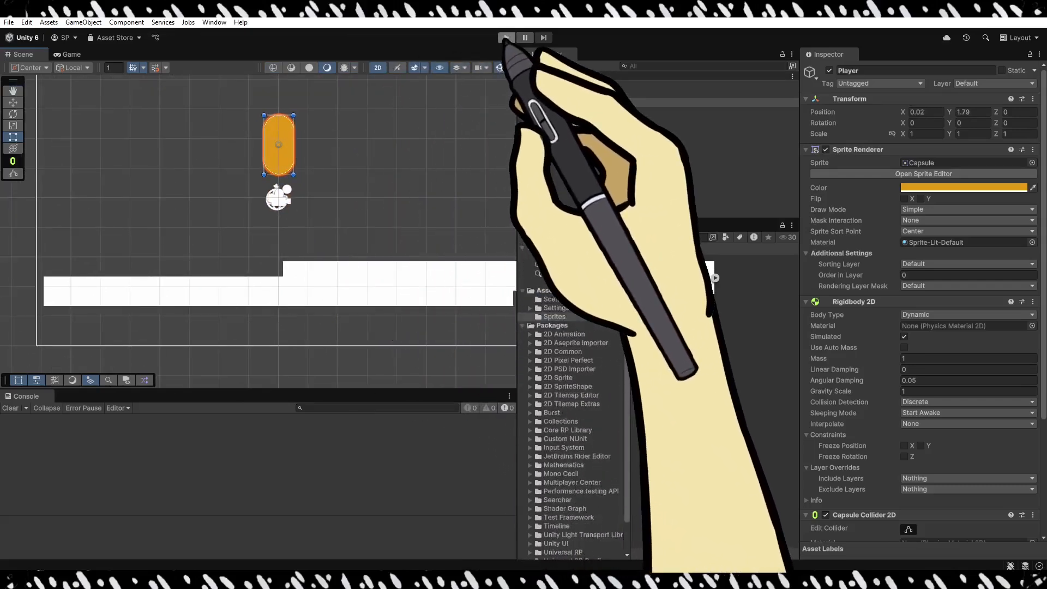
# Run the scene in Play mode to check how the Player lands on the step's edge, and stop it.
pyautogui.click(506, 37)
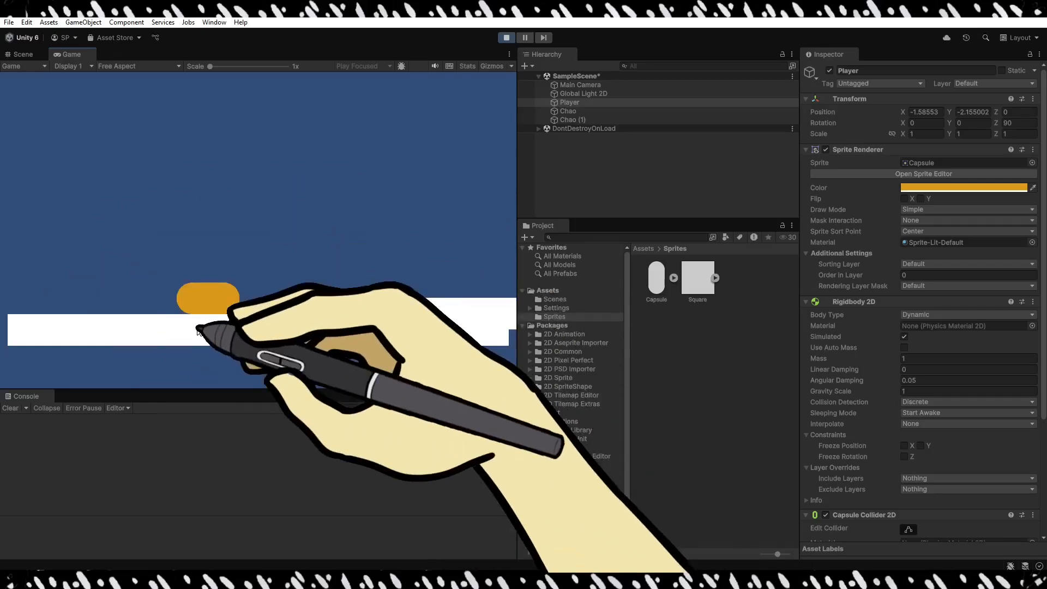
pyautogui.click(506, 37)
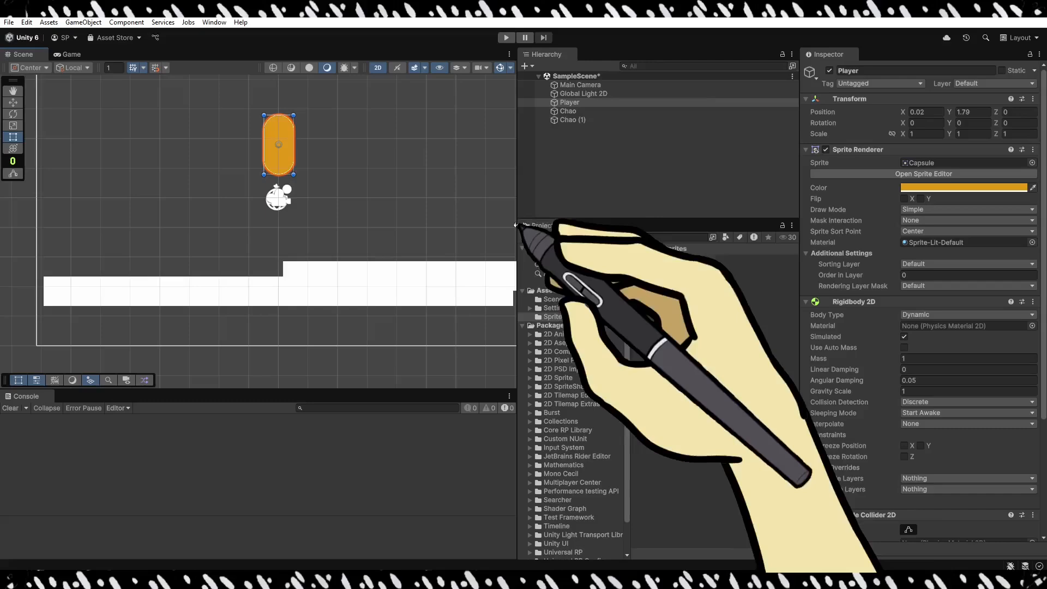
# Freeze the Player's Z rotation in the Rigidbody 2D constraints.
pyautogui.scroll(2, 278, 134)
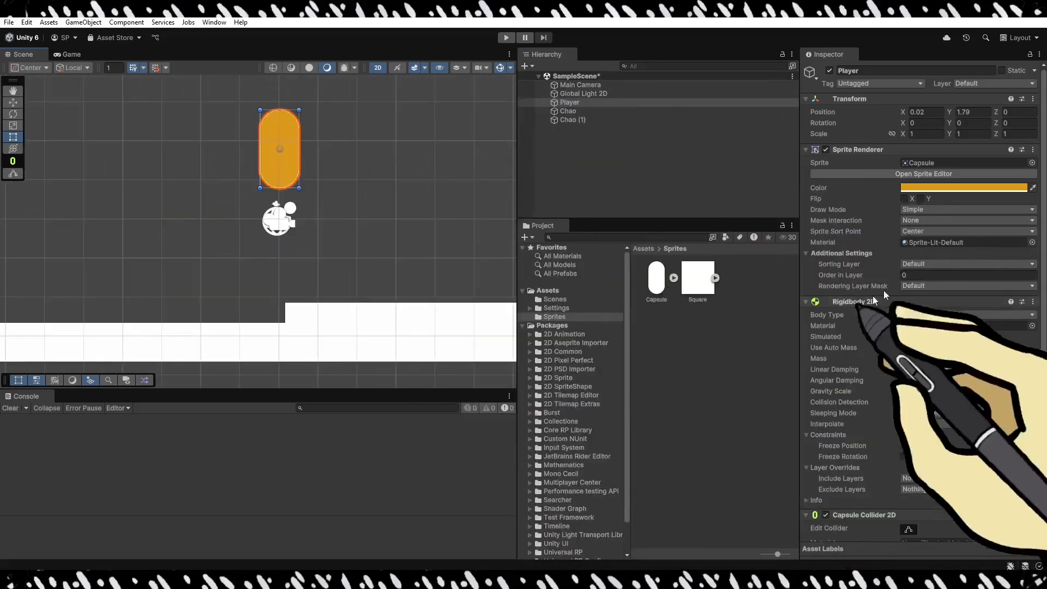
pyautogui.scroll(-5, 873, 301)
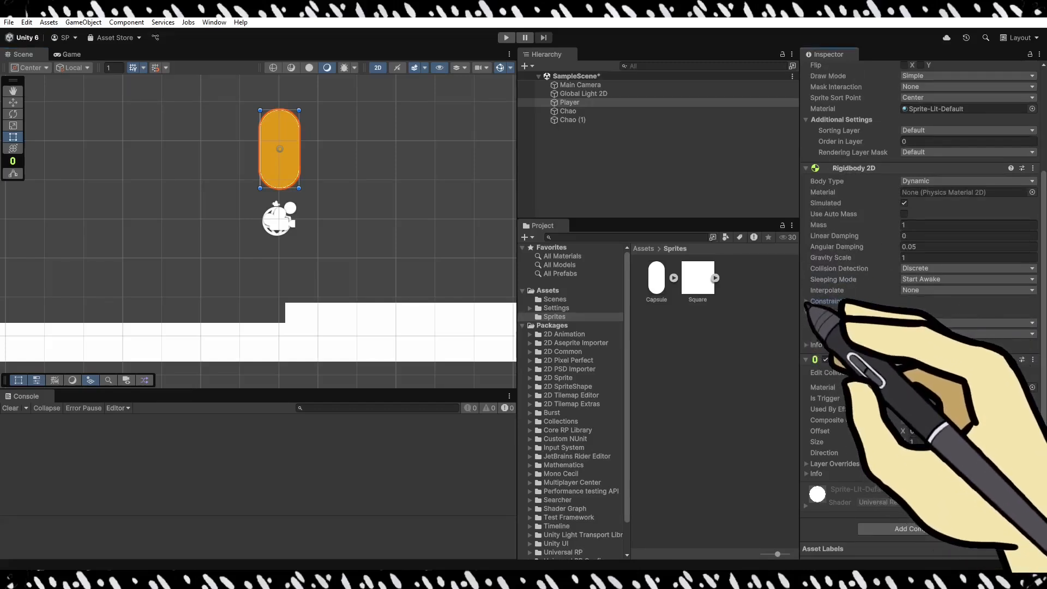
pyautogui.click(806, 302)
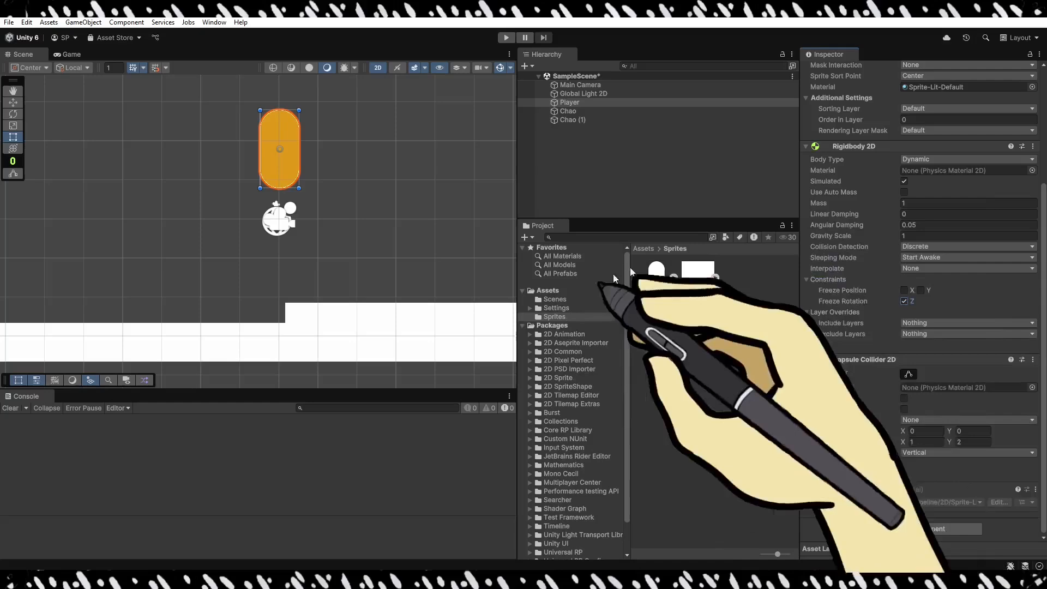
pyautogui.click(904, 301)
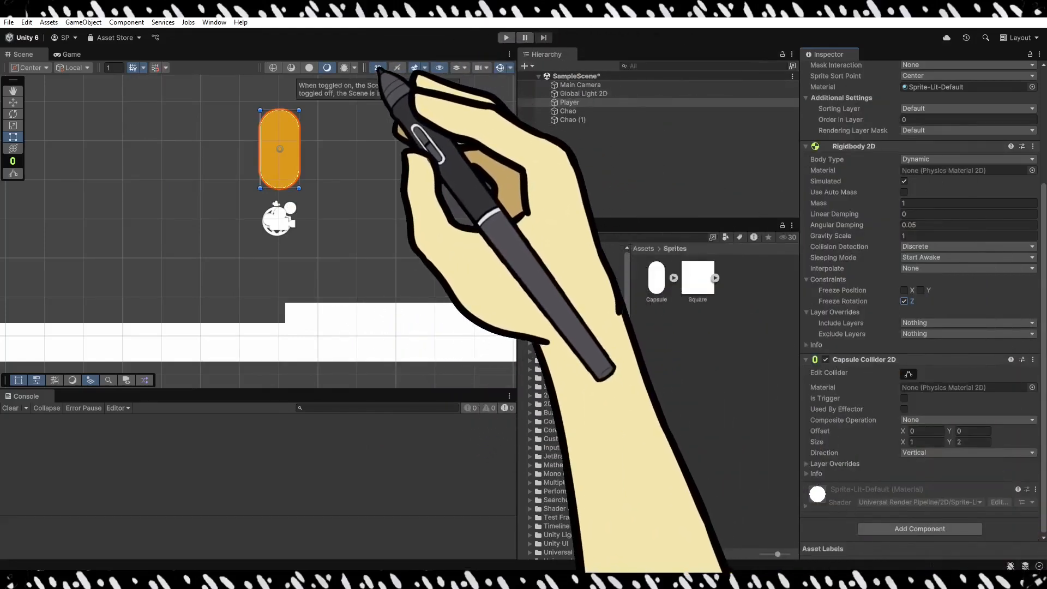
# Examine the scene and the Player's axes in the 3D view, and return to the 2D view.
pyautogui.click(377, 67)
pyautogui.press('w')
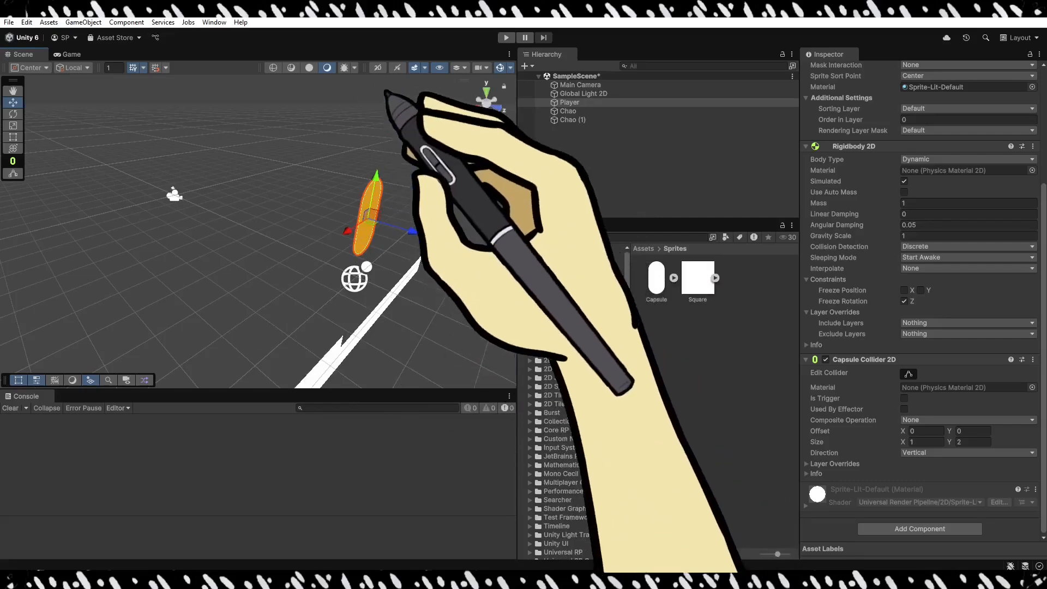
pyautogui.click(377, 68)
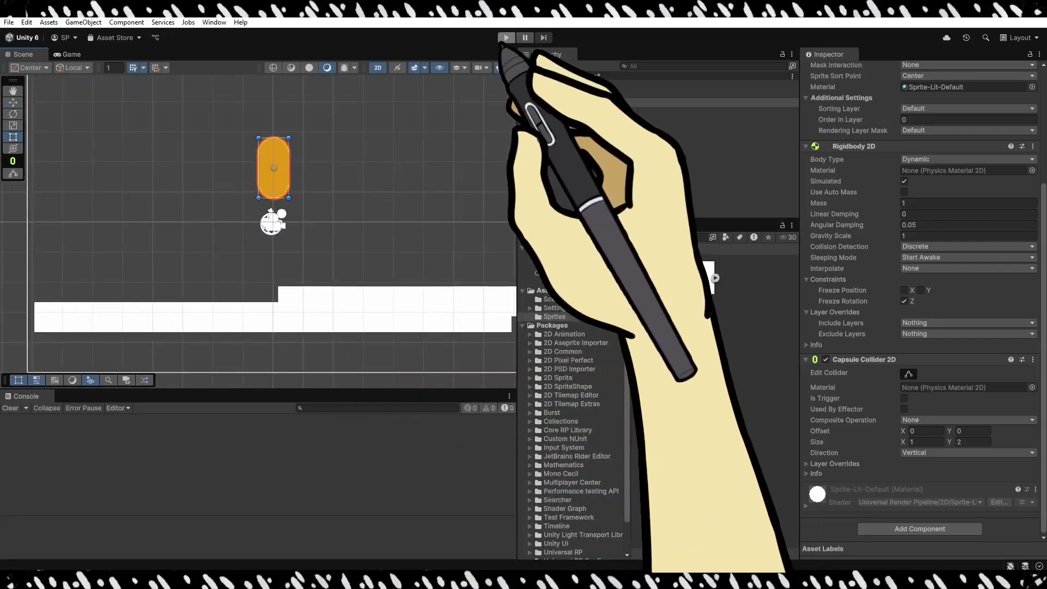
# Run the scene in Play mode to check how the rotation-locked Player lands on the step's edge, and stop it.
pyautogui.click(506, 38)
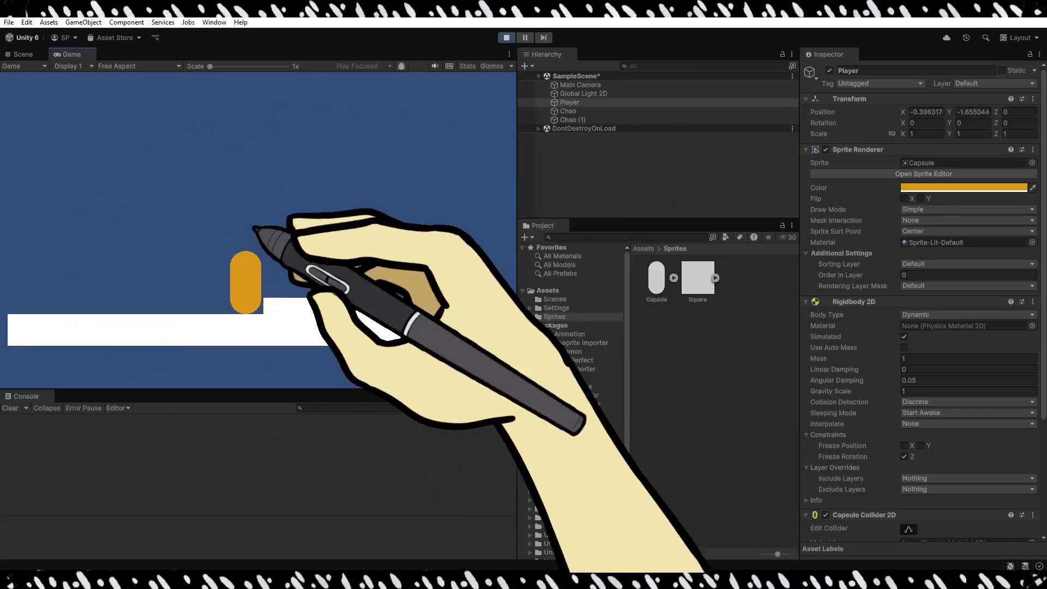
pyautogui.click(506, 37)
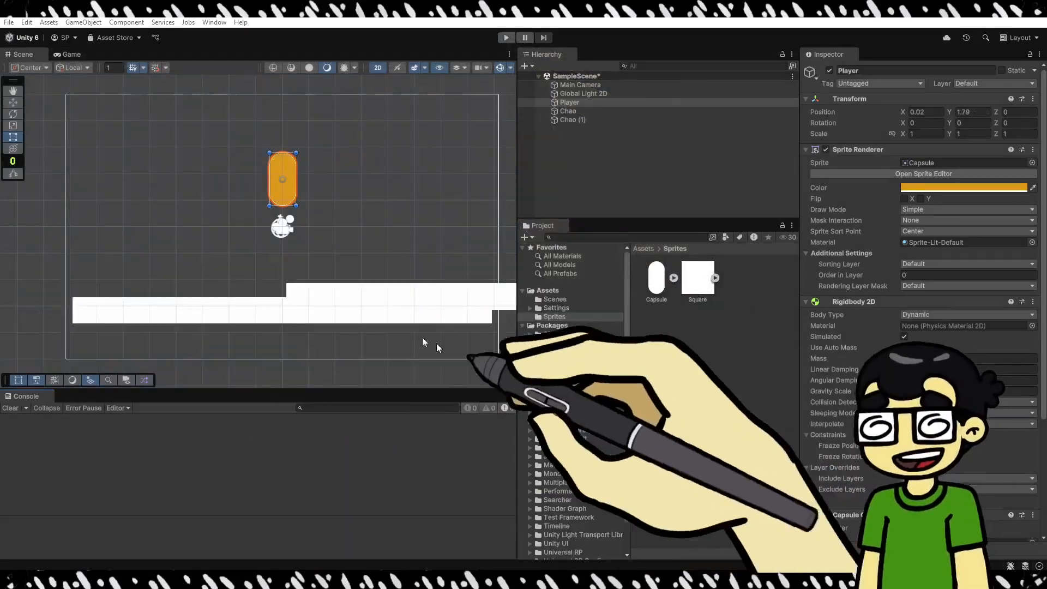